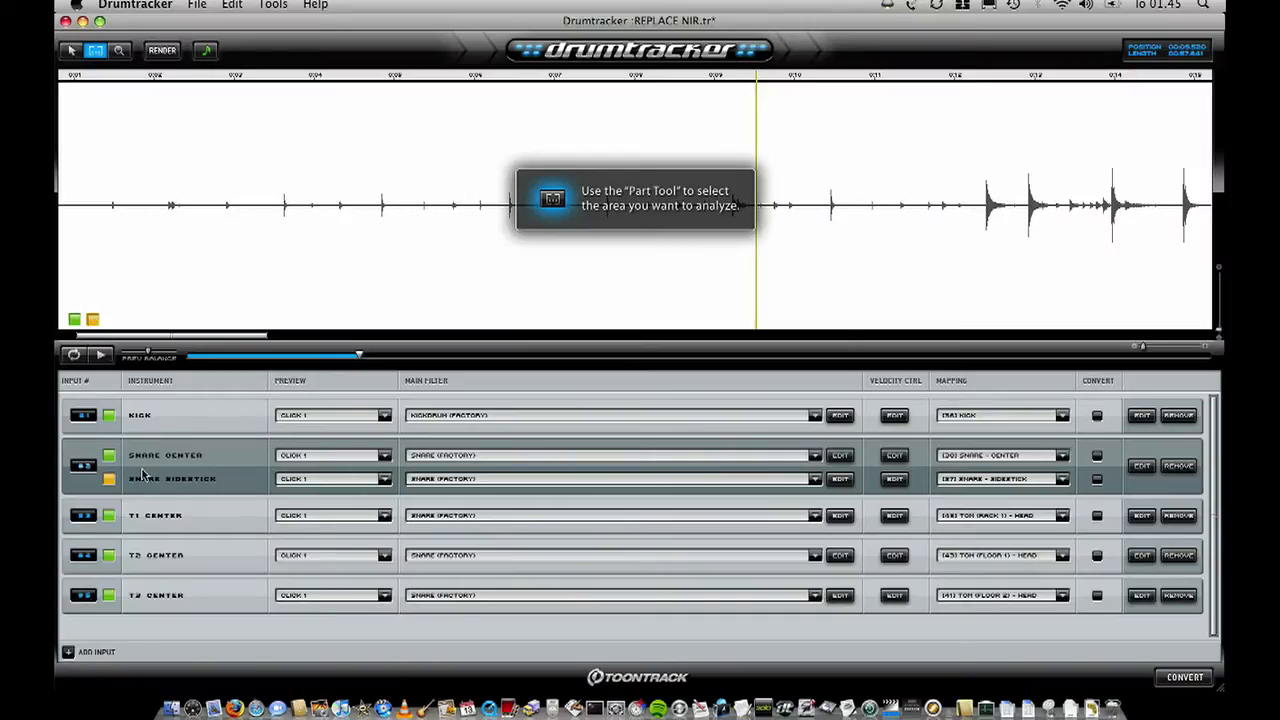
- Mark sidestick parts at about 3.1–9.1 s and 10.3–10.9 s, and snare-center parts at about 9.2–10.1 s and from 11.8 s to the end
{"action": "left_click_drag", "start_coordinate": [240, 190], "coordinate": [726, 246]}
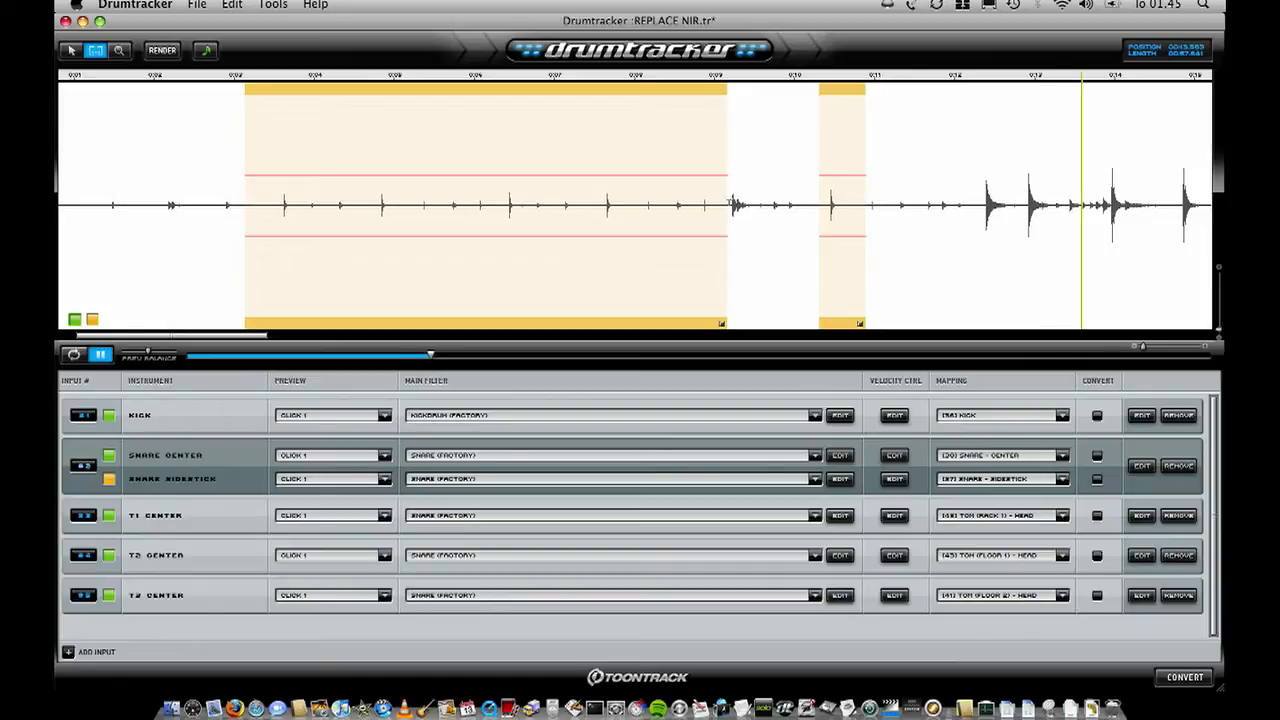
{"action": "left_click", "coordinate": [728, 78]}
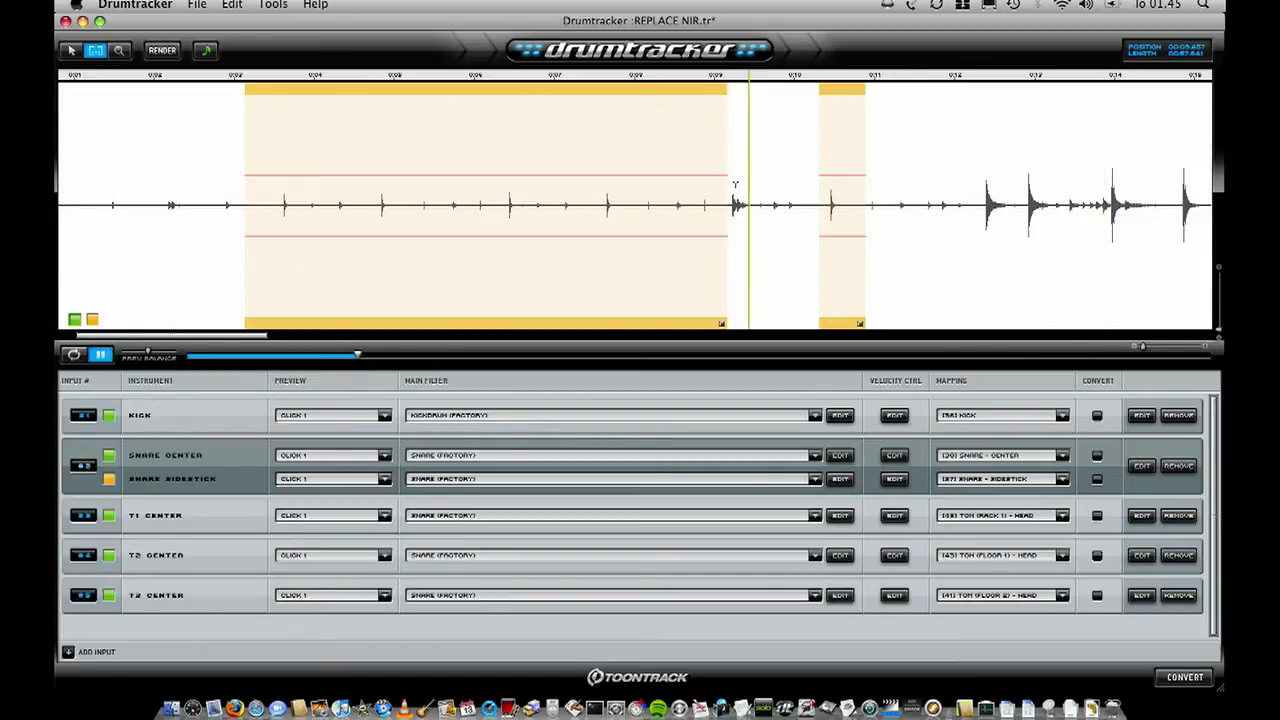
{"action": "left_click_drag", "start_coordinate": [730, 205], "coordinate": [802, 215]}
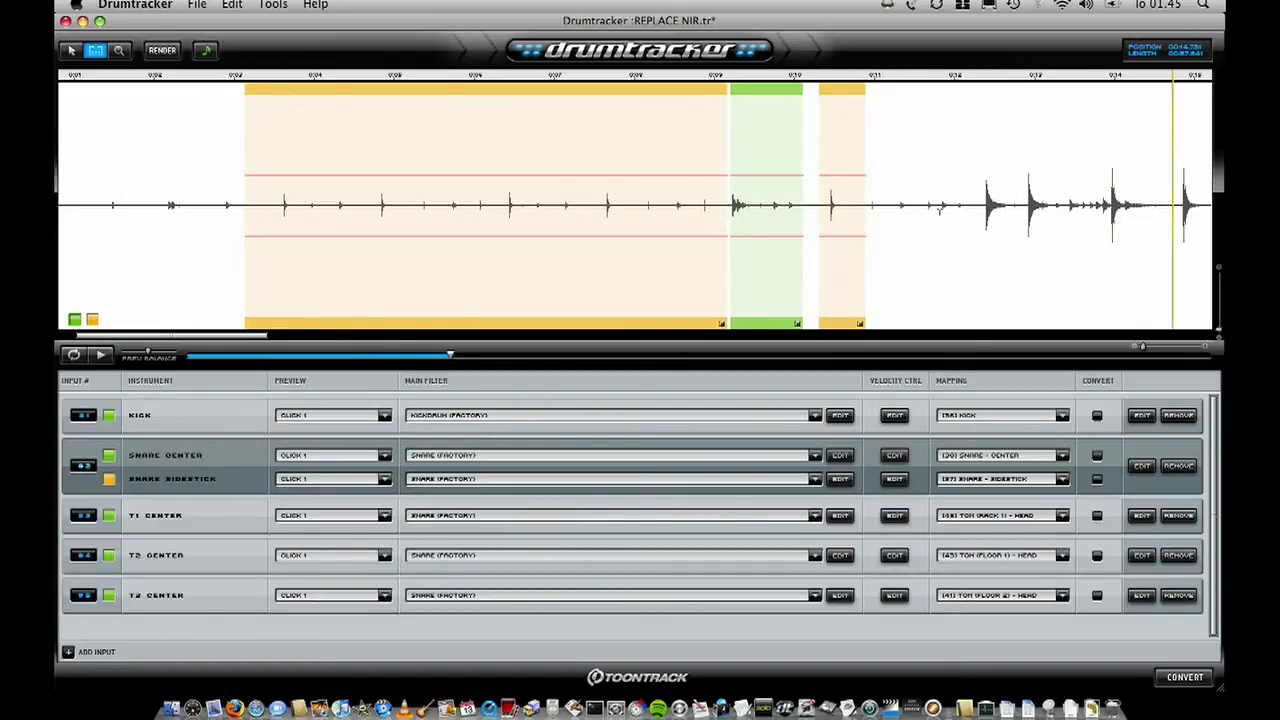
{"action": "left_click_drag", "start_coordinate": [945, 207], "coordinate": [1078, 217]}
{"action": "scroll", "coordinate": [1078, 217], "scroll_direction": "down", "scroll_amount": 3}
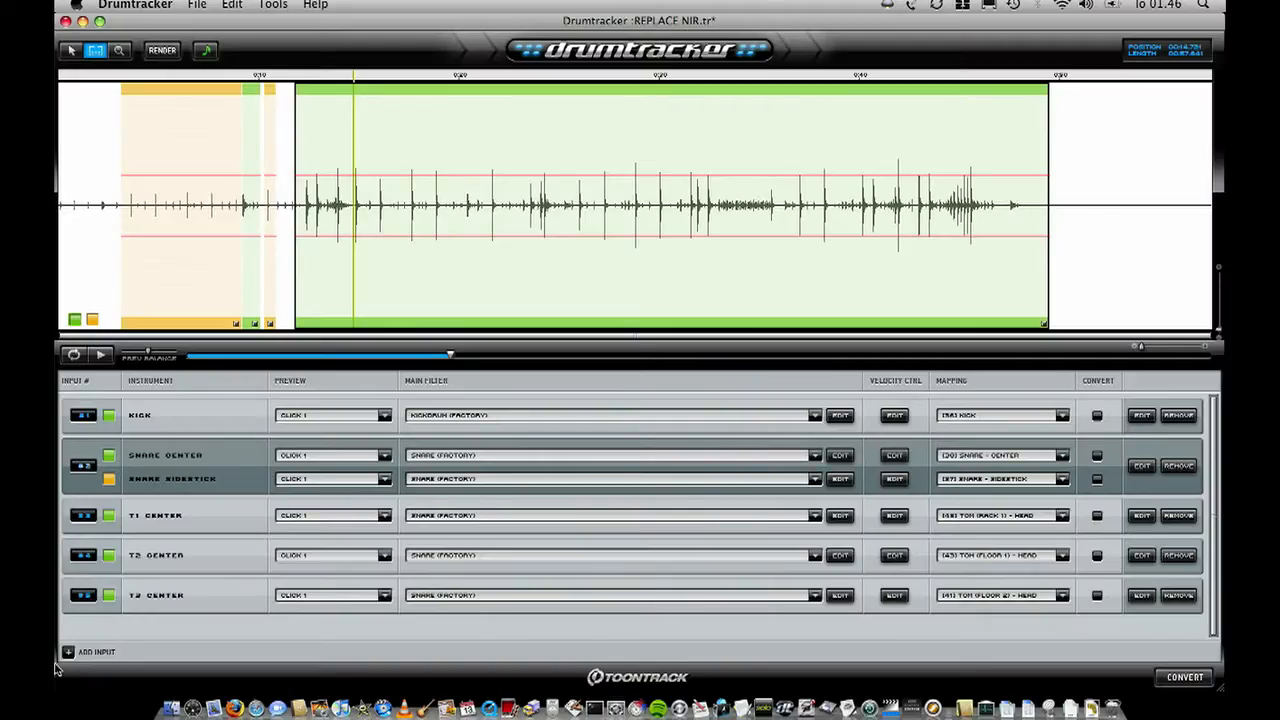
- Add a third instrument named Snare Ruff to the snare input and map it to [39] Snare - Ruff
{"action": "left_click", "coordinate": [67, 652]}
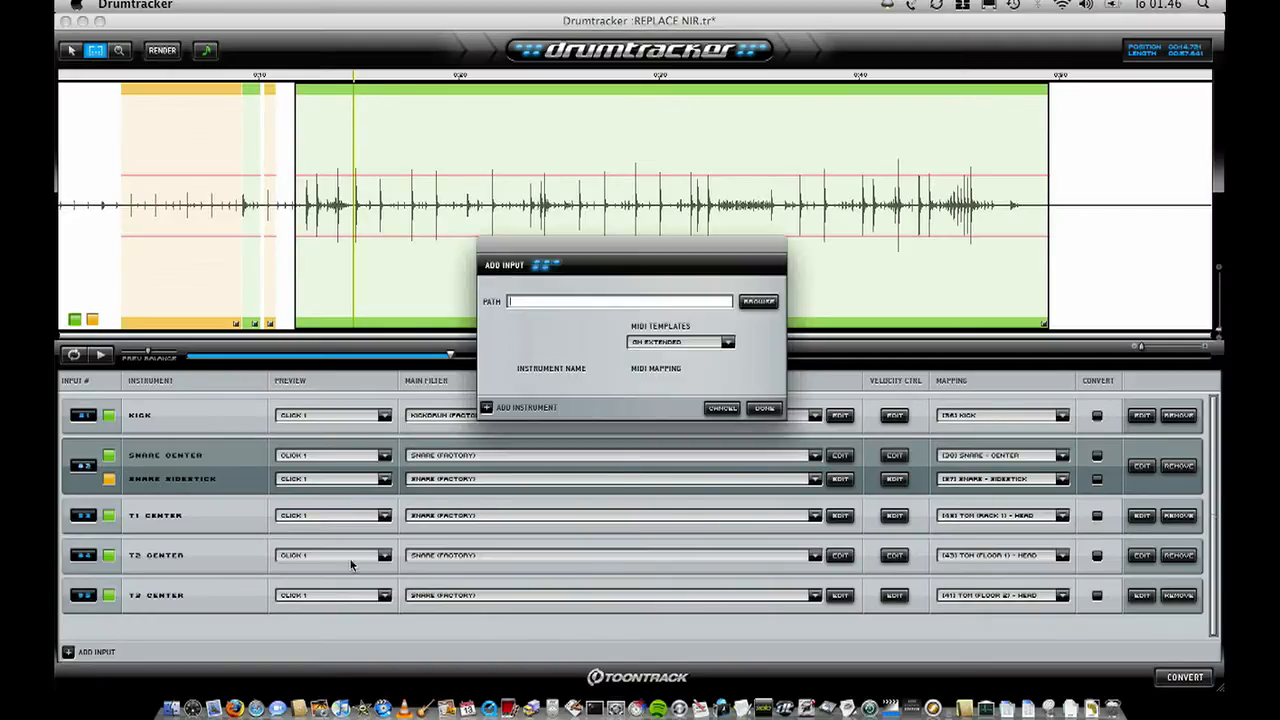
{"action": "left_click", "coordinate": [722, 408]}
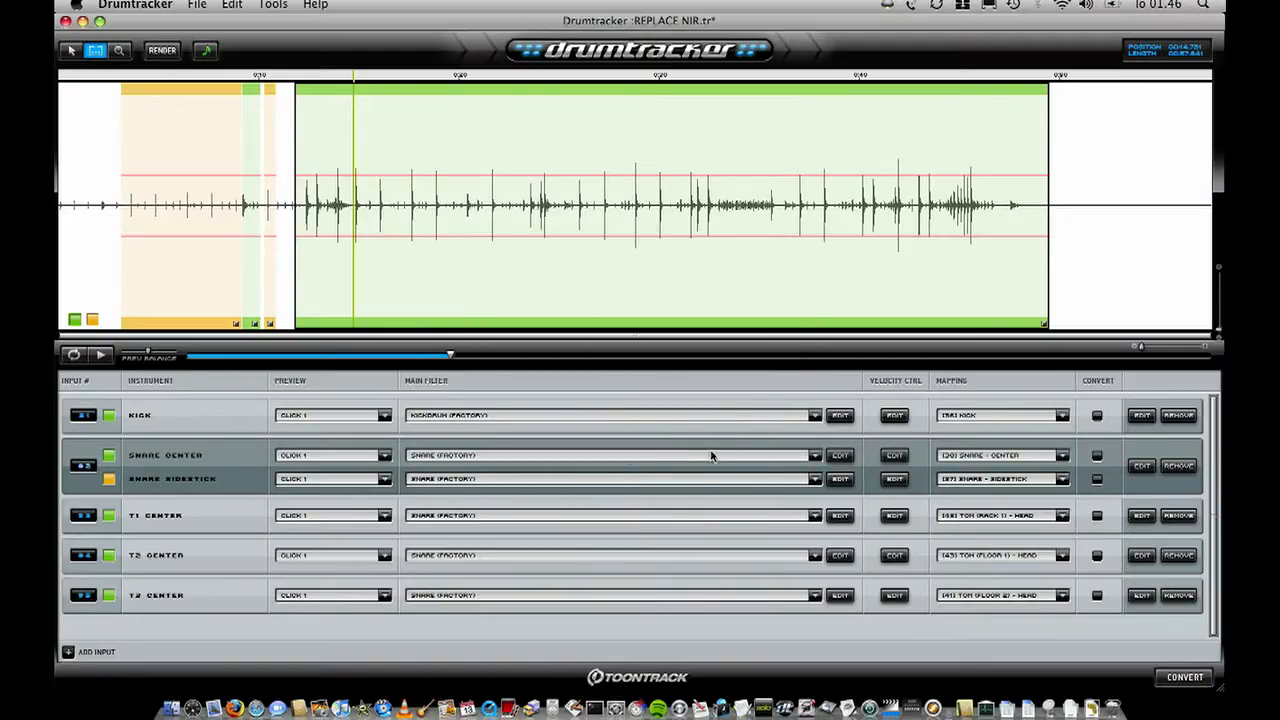
{"action": "left_click", "coordinate": [1141, 467]}
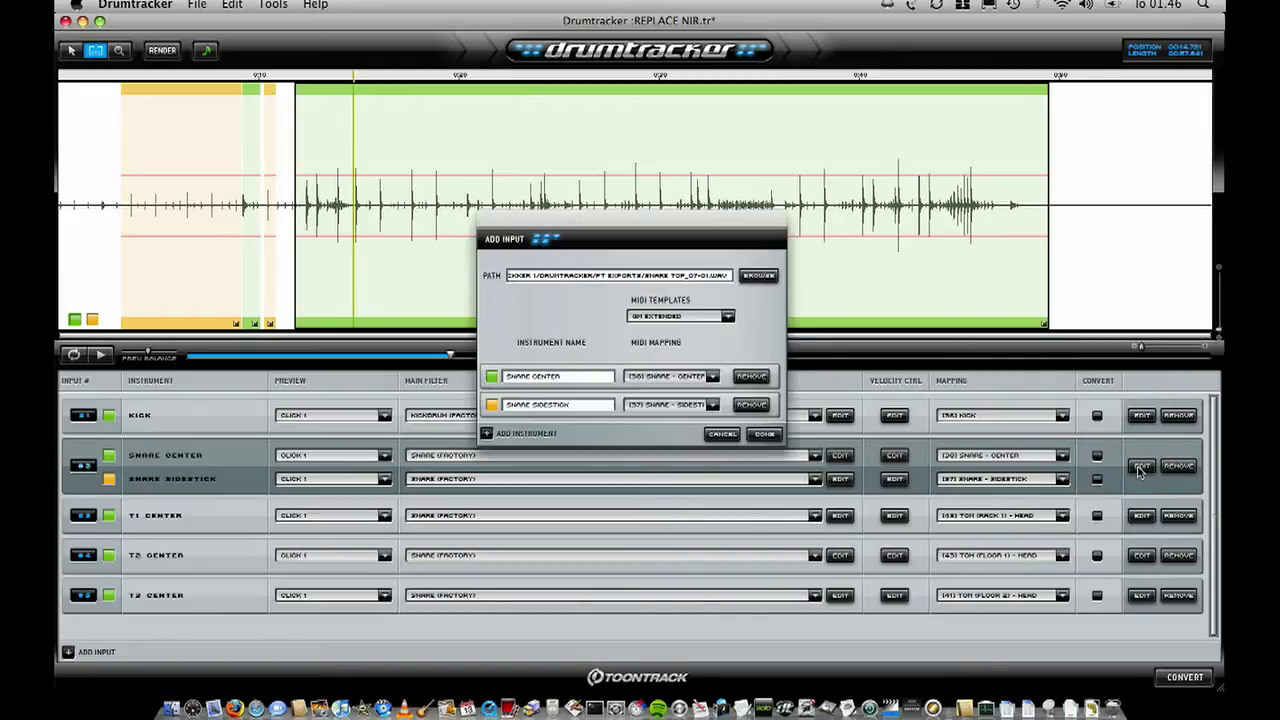
{"action": "left_click", "coordinate": [487, 435]}
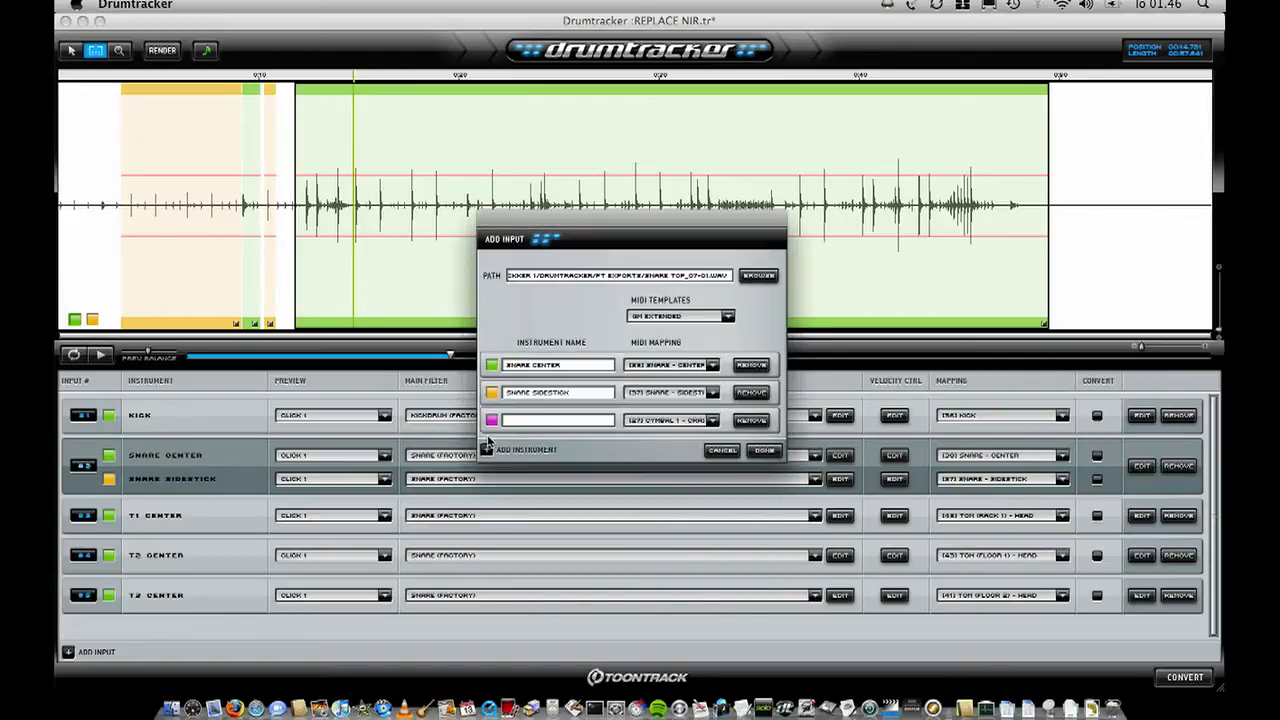
{"action": "left_click", "coordinate": [713, 421]}
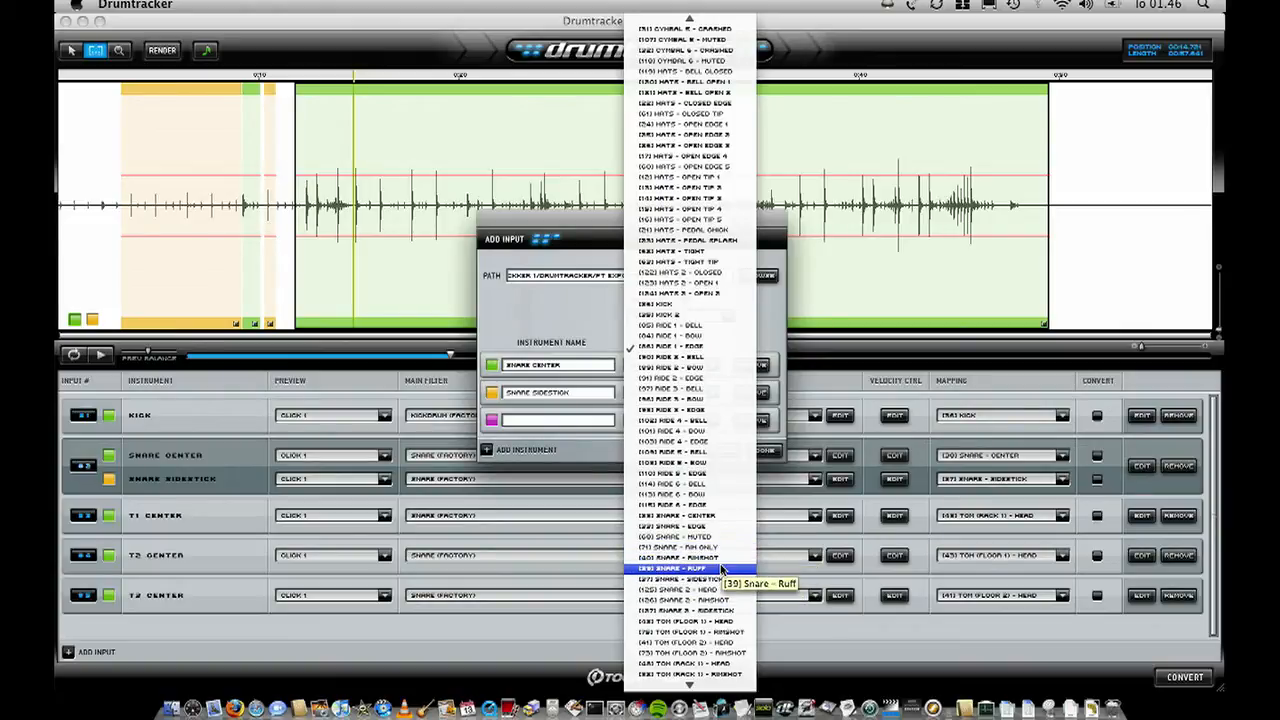
{"action": "left_click", "coordinate": [722, 567]}
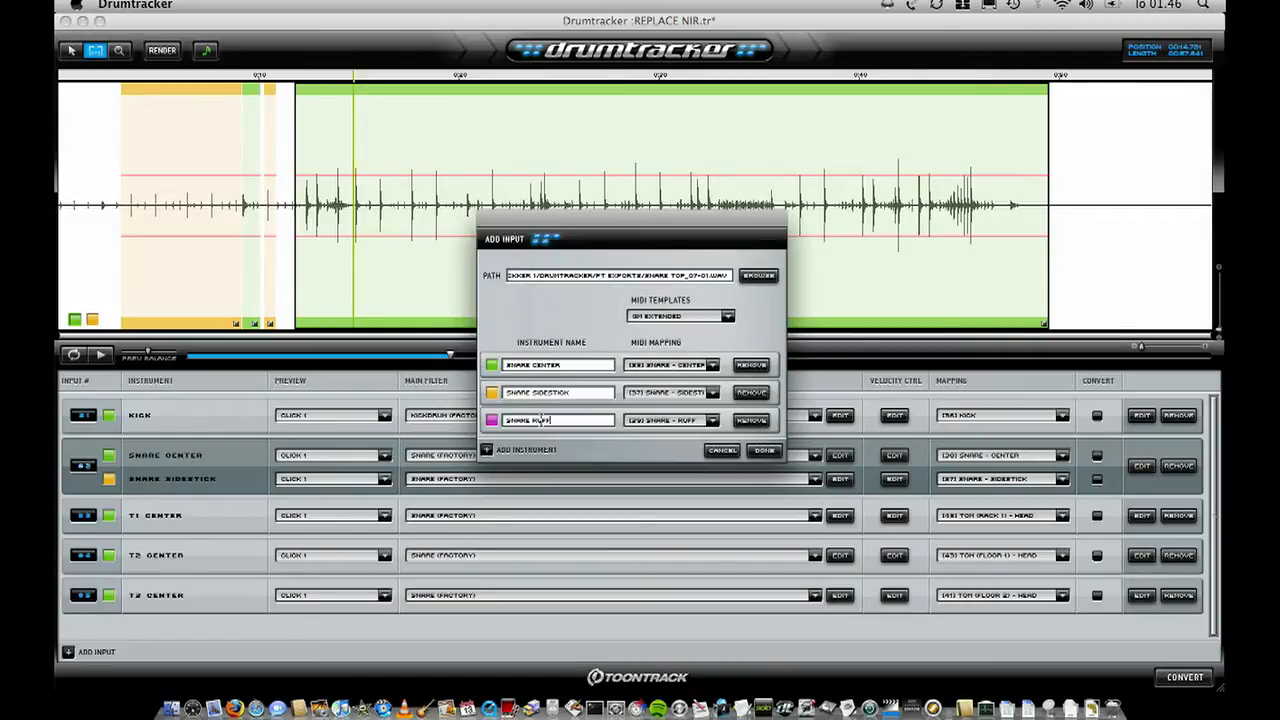
{"action": "left_click", "coordinate": [770, 451]}
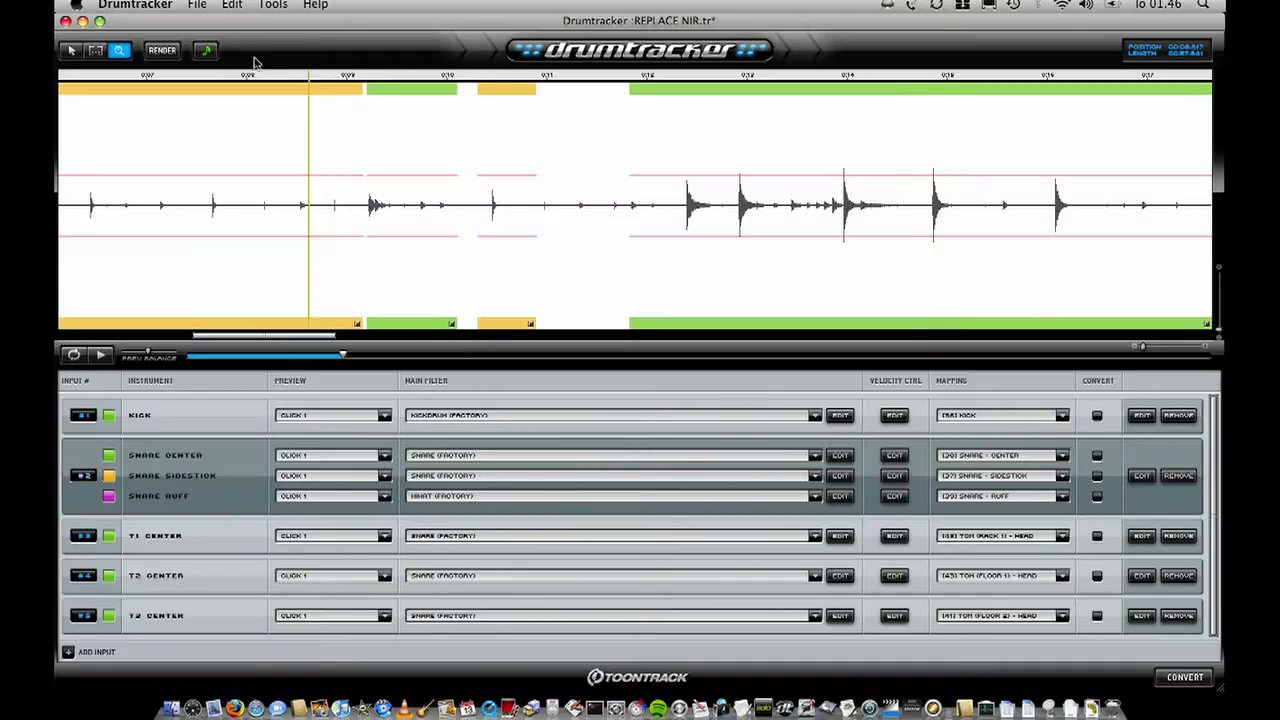
- Trim the short snare-center part to start at about 9.6 s and mark the freed 9.2–9.6 s as a Snare Ruff part
{"action": "left_click", "coordinate": [95, 51]}
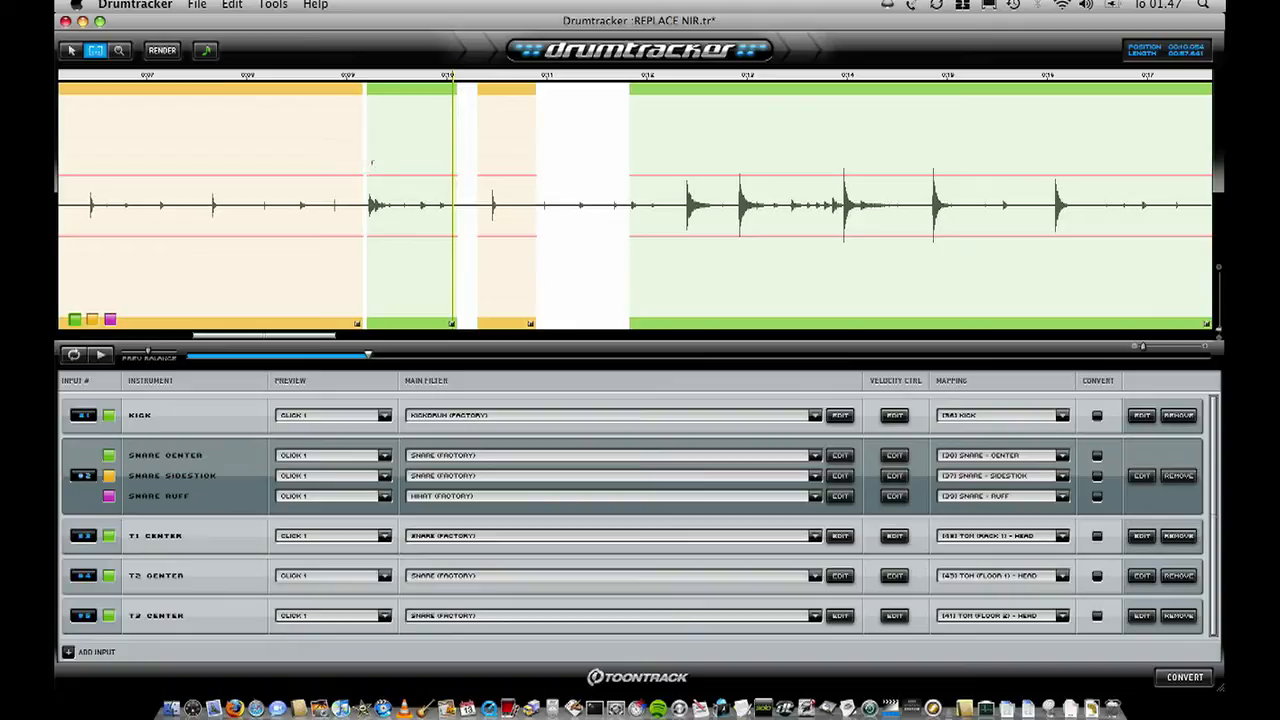
{"action": "left_click_drag", "start_coordinate": [372, 161], "coordinate": [411, 162]}
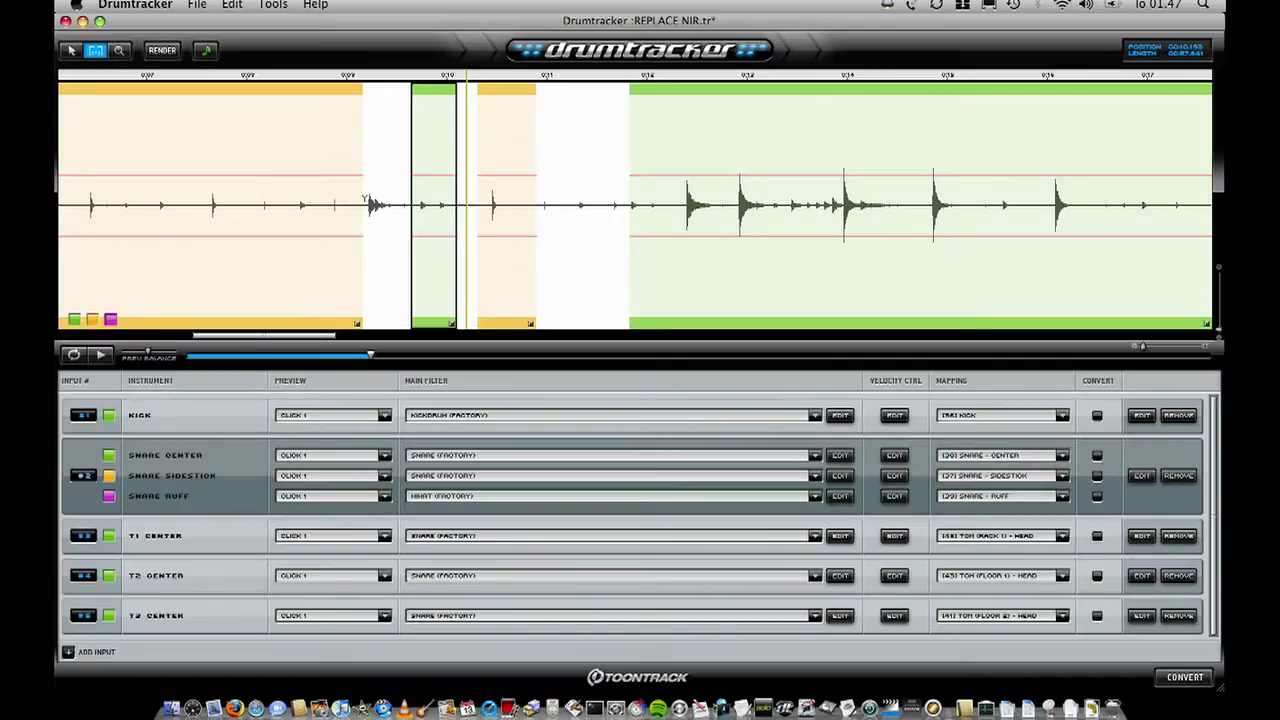
{"action": "left_click_drag", "start_coordinate": [368, 204], "coordinate": [407, 215]}
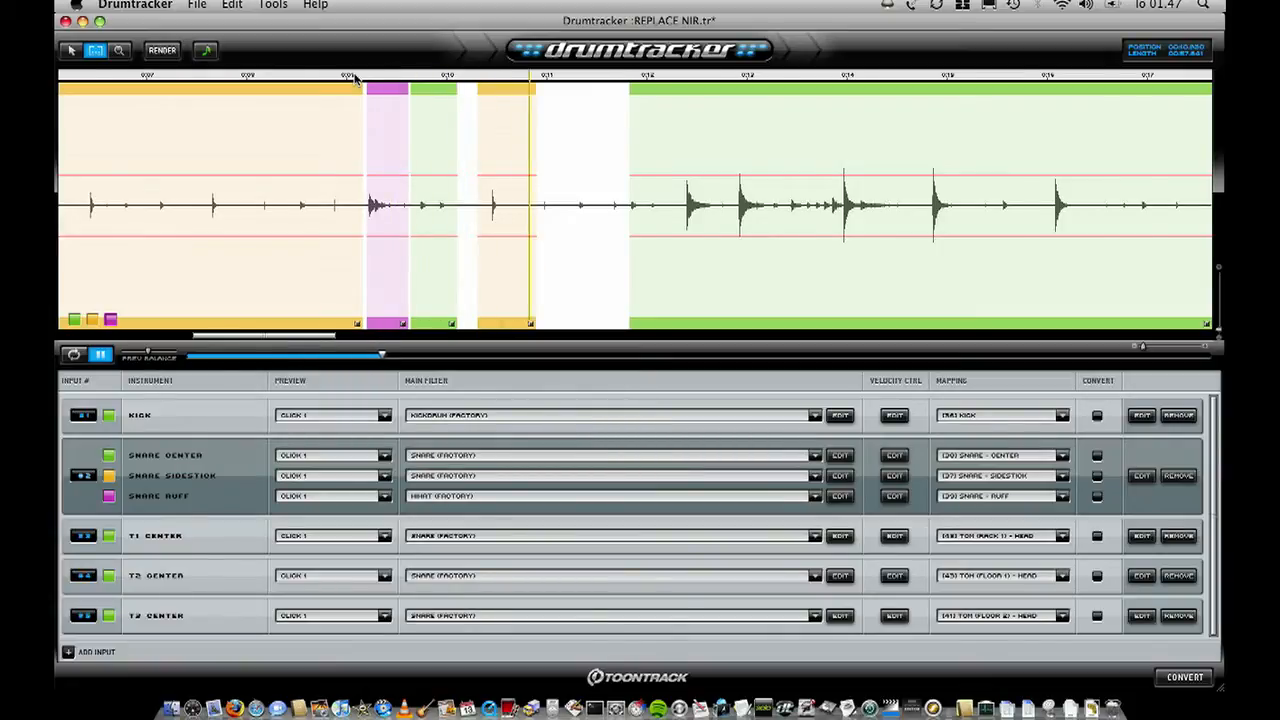
- Lower the long sidestick part's detection threshold to just above the small ghost hits, enlarging the waveform's display height
{"action": "scroll", "coordinate": [355, 79], "scroll_direction": "down", "scroll_amount": 3}
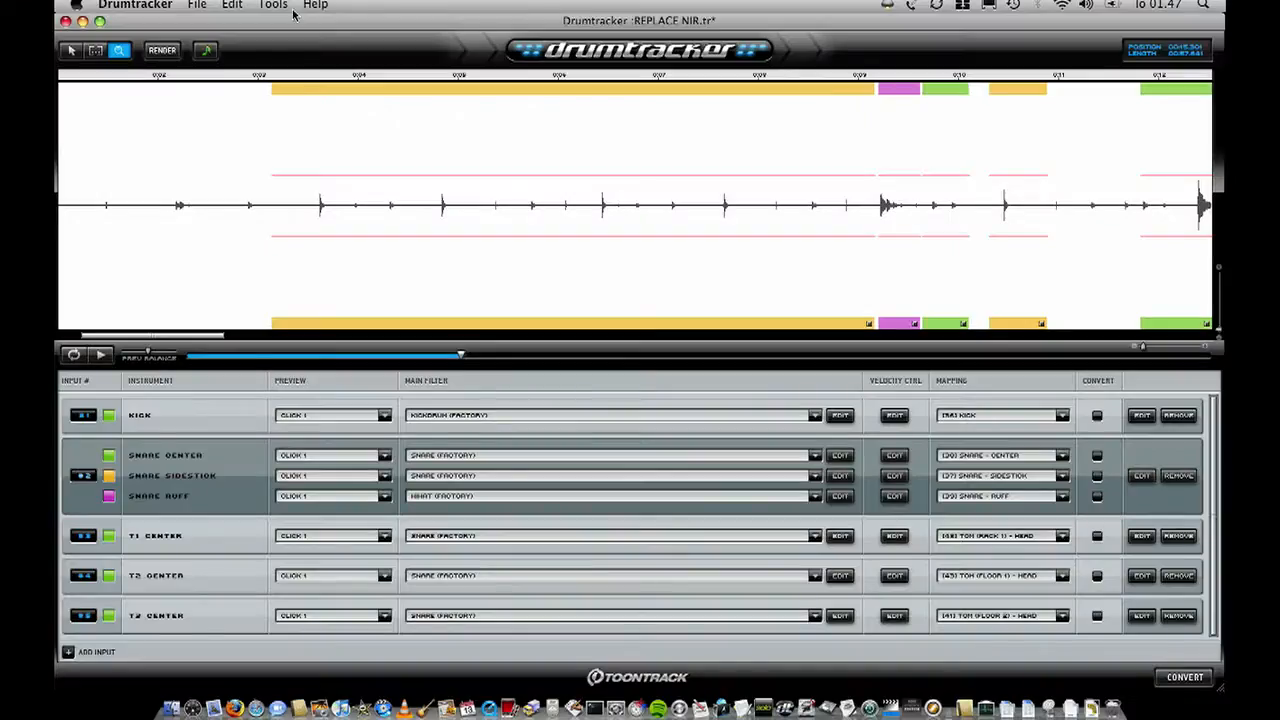
{"action": "left_click", "coordinate": [93, 52]}
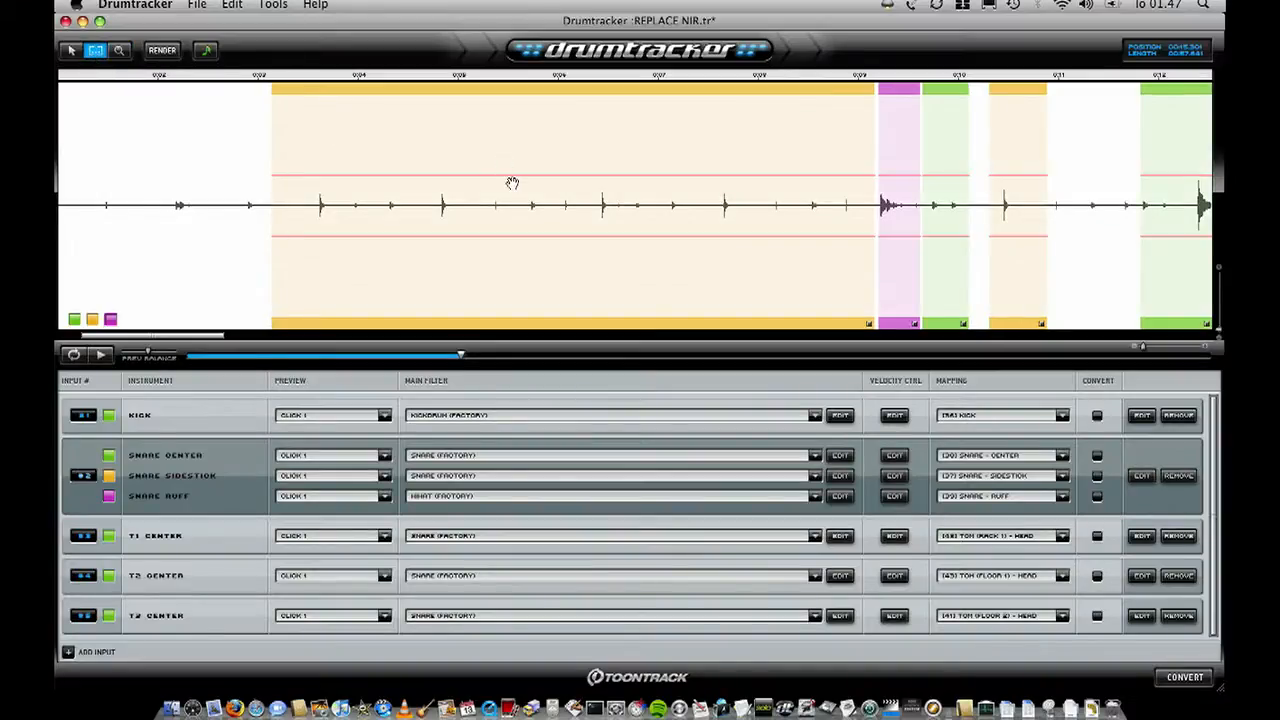
{"action": "left_click_drag", "start_coordinate": [509, 174], "coordinate": [511, 200]}
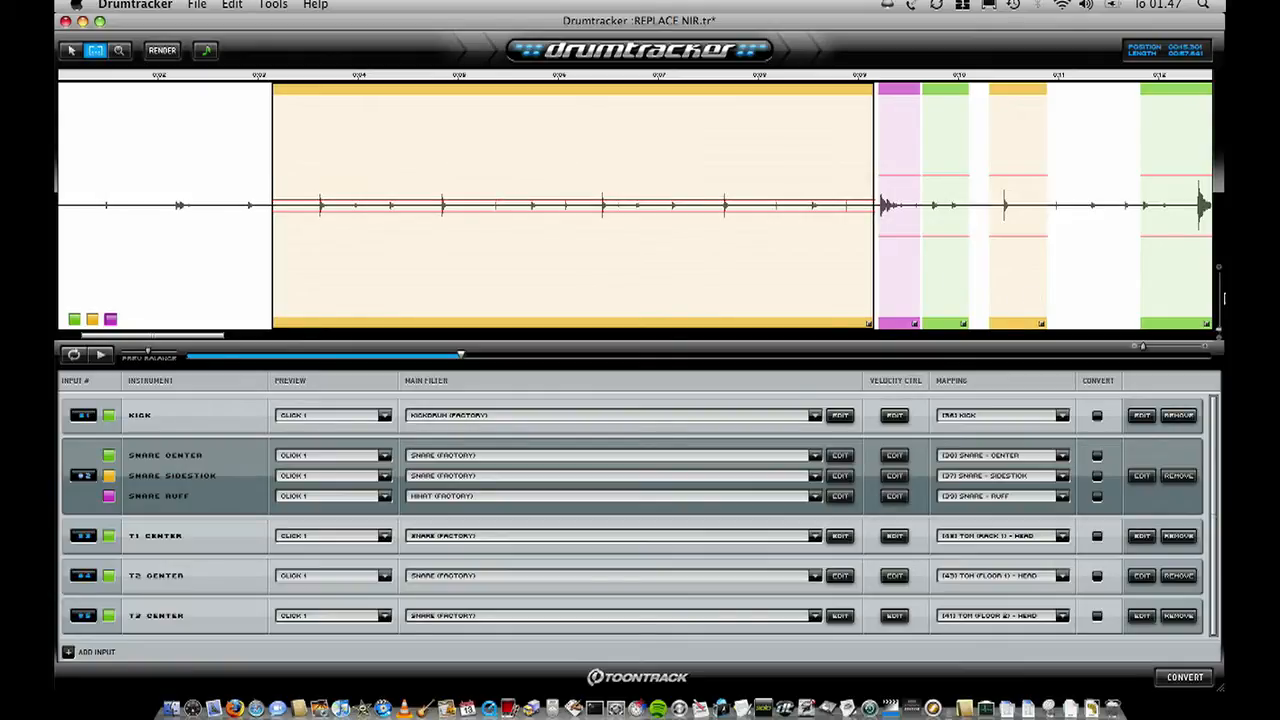
{"action": "left_click_drag", "start_coordinate": [1219, 332], "coordinate": [1219, 301]}
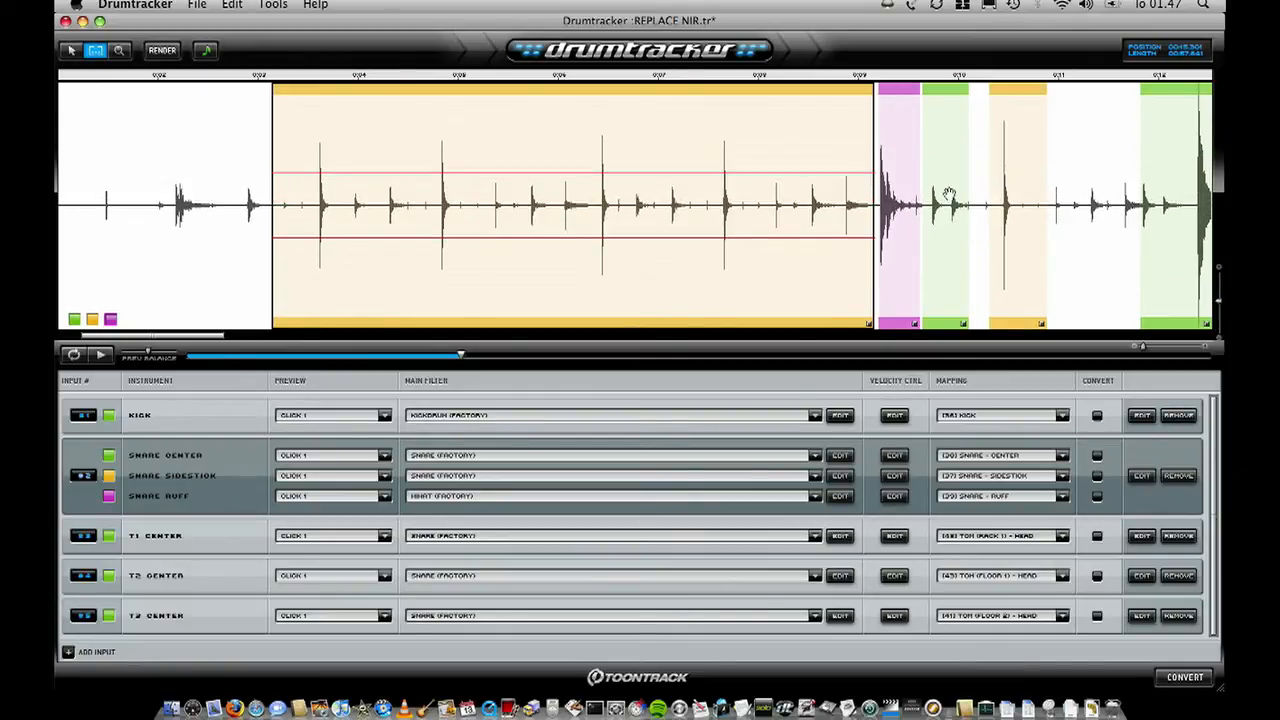
{"action": "mouse_move", "coordinate": [628, 172]}
{"action": "left_mouse_down"}
{"action": "mouse_move", "coordinate": [628, 149]}
{"action": "mouse_move", "coordinate": [630, 184]}
{"action": "left_mouse_up"}
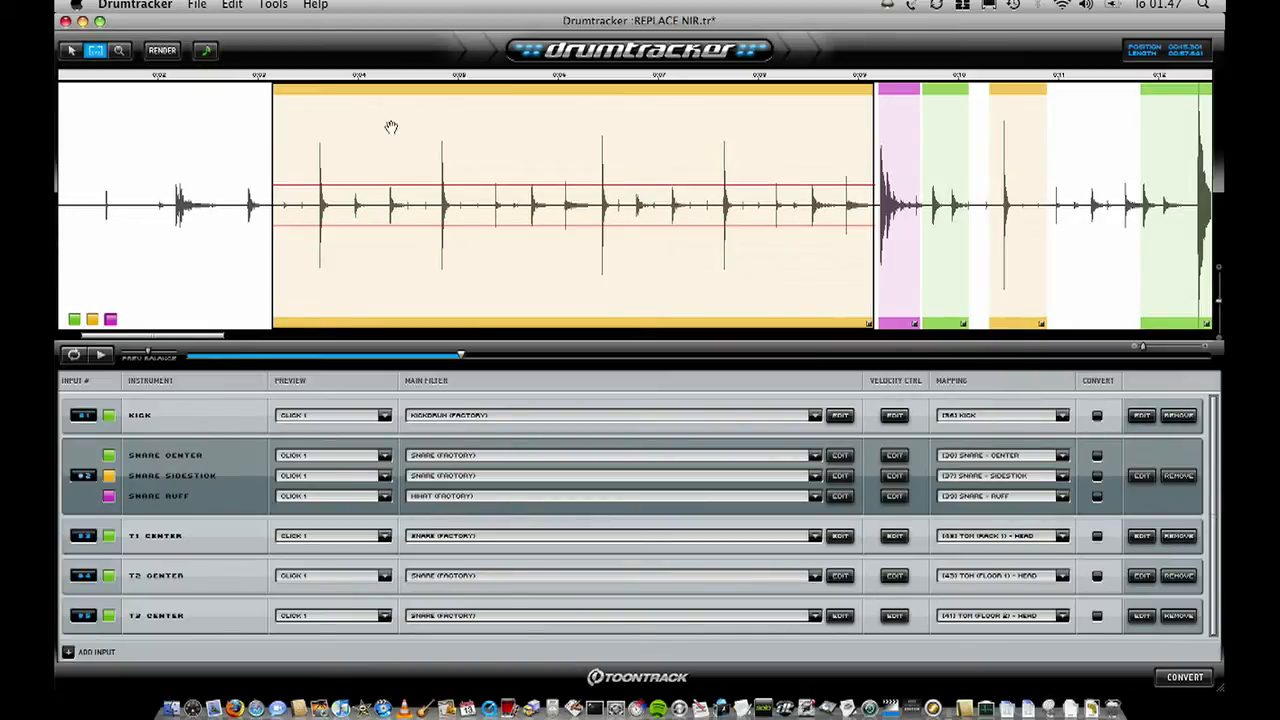
- Audition the long sidestick part from about 3.1 s and raise its detection threshold slightly to exclude the ghost hit
{"action": "left_click", "coordinate": [264, 78]}
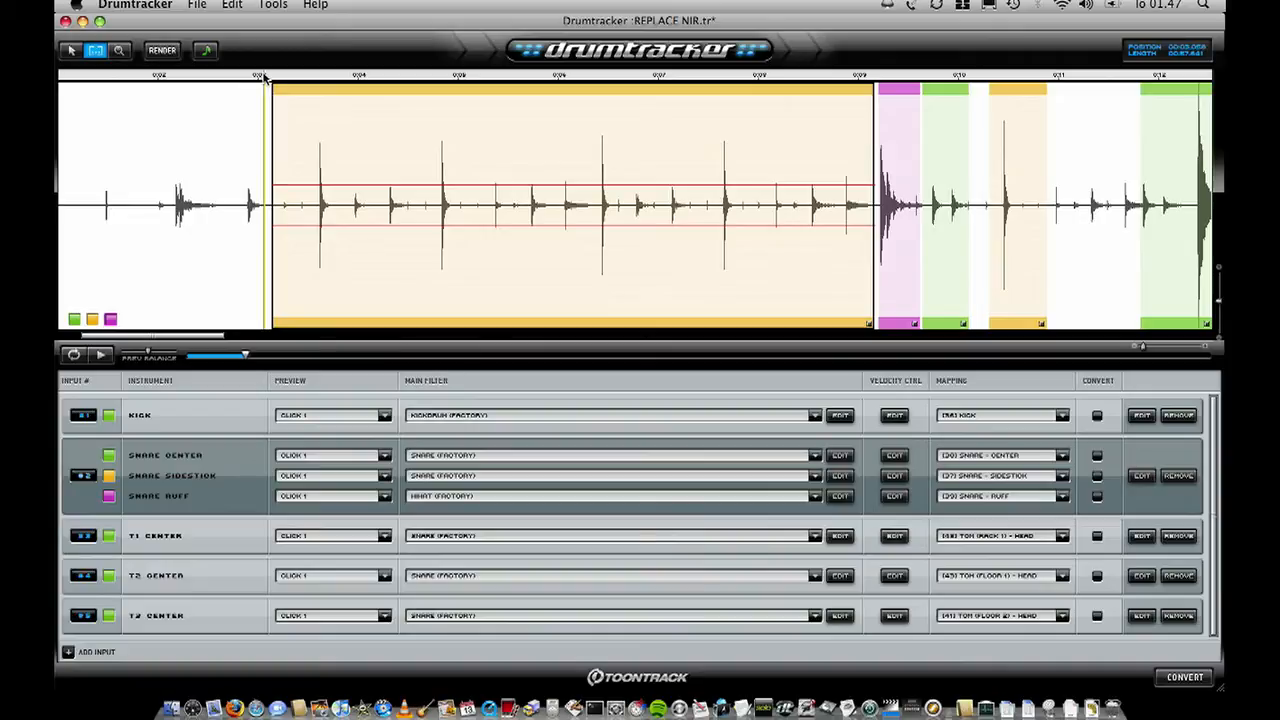
{"action": "left_click", "coordinate": [74, 50]}
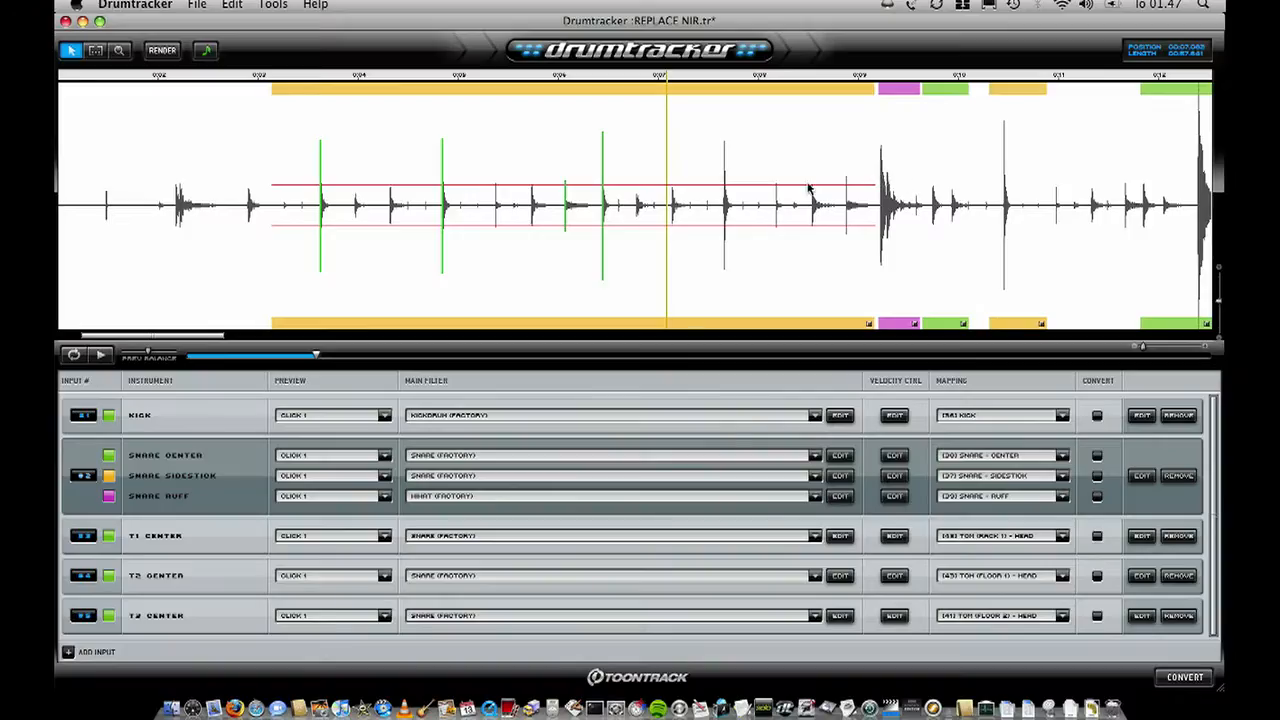
{"action": "left_click", "coordinate": [95, 51]}
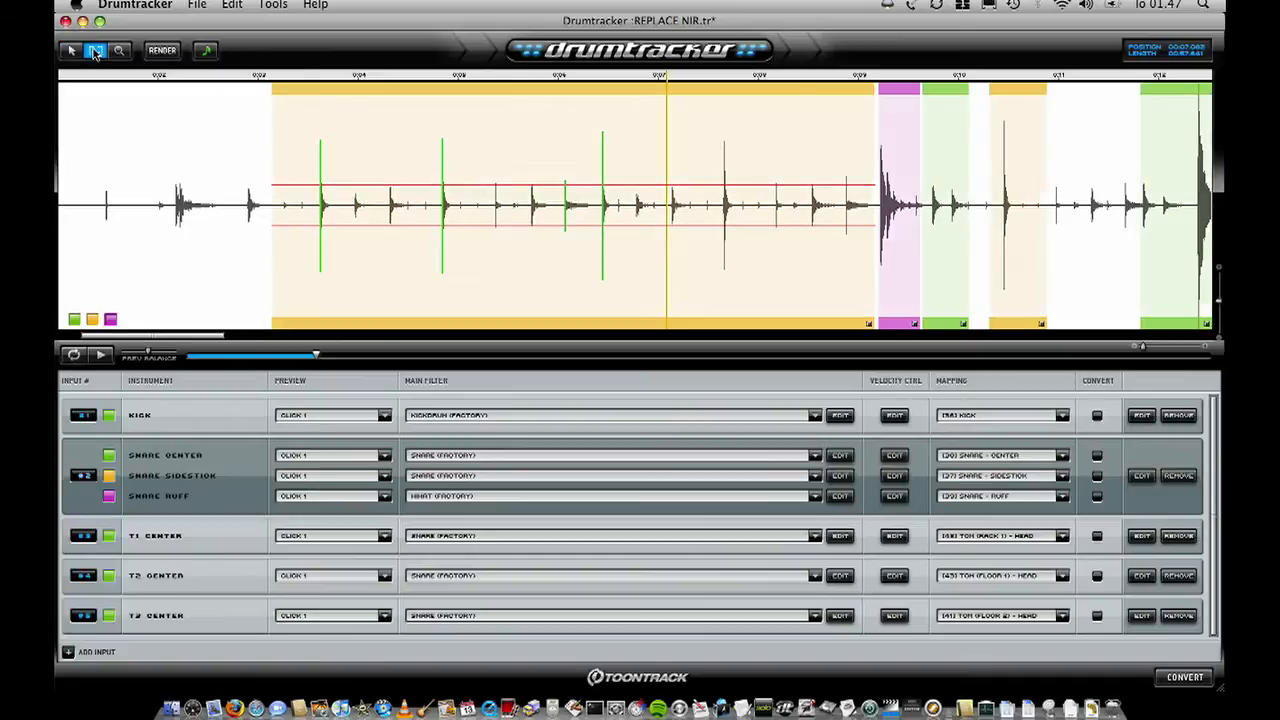
{"action": "left_click_drag", "start_coordinate": [552, 184], "coordinate": [551, 177]}
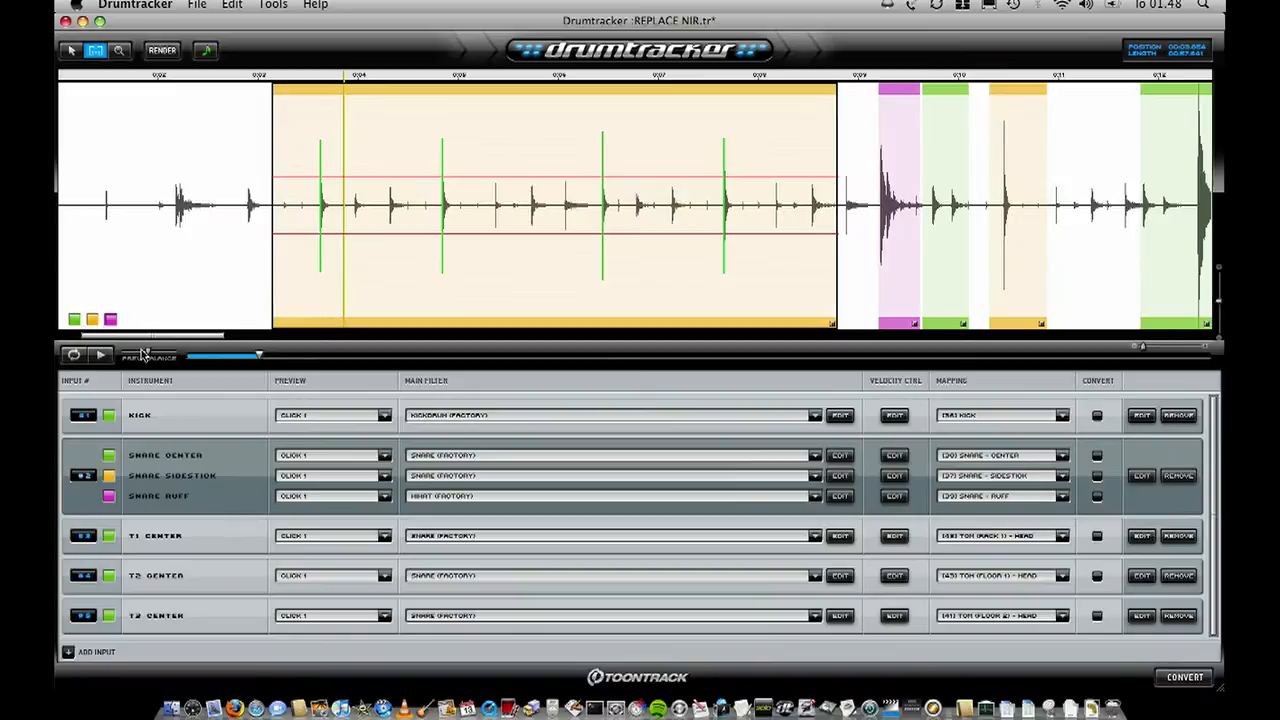
- Play back the long sidestick part with different preview balance settings to compare the audio with the detected hits
{"action": "key", "text": "space"}
{"action": "key", "text": "space"}
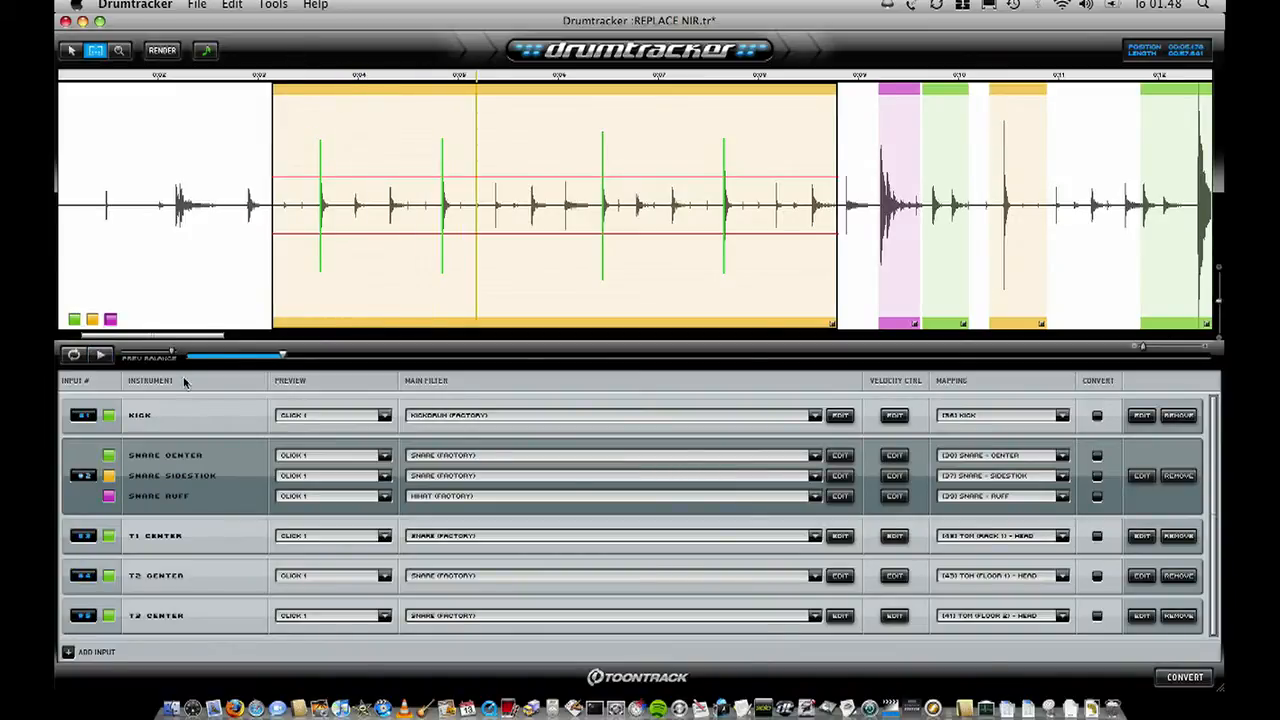
{"action": "key", "text": "space"}
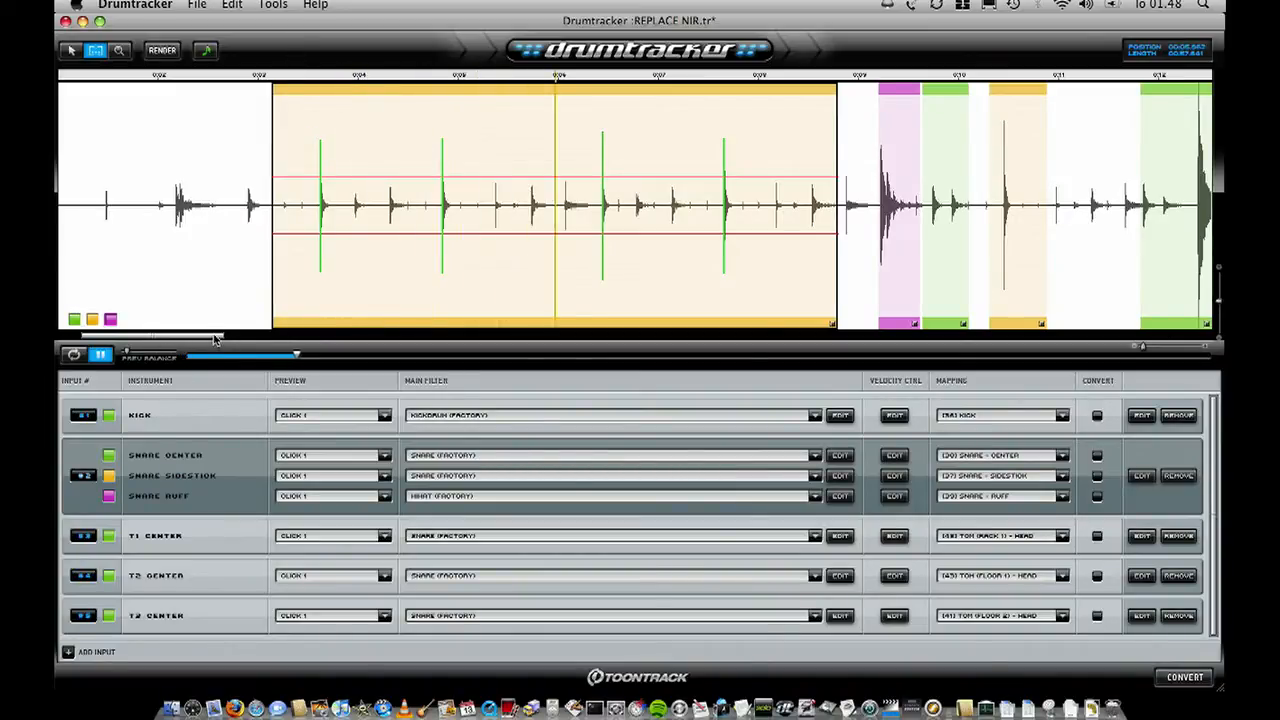
{"action": "key", "text": "space"}
{"action": "left_click_drag", "start_coordinate": [128, 351], "coordinate": [170, 349]}
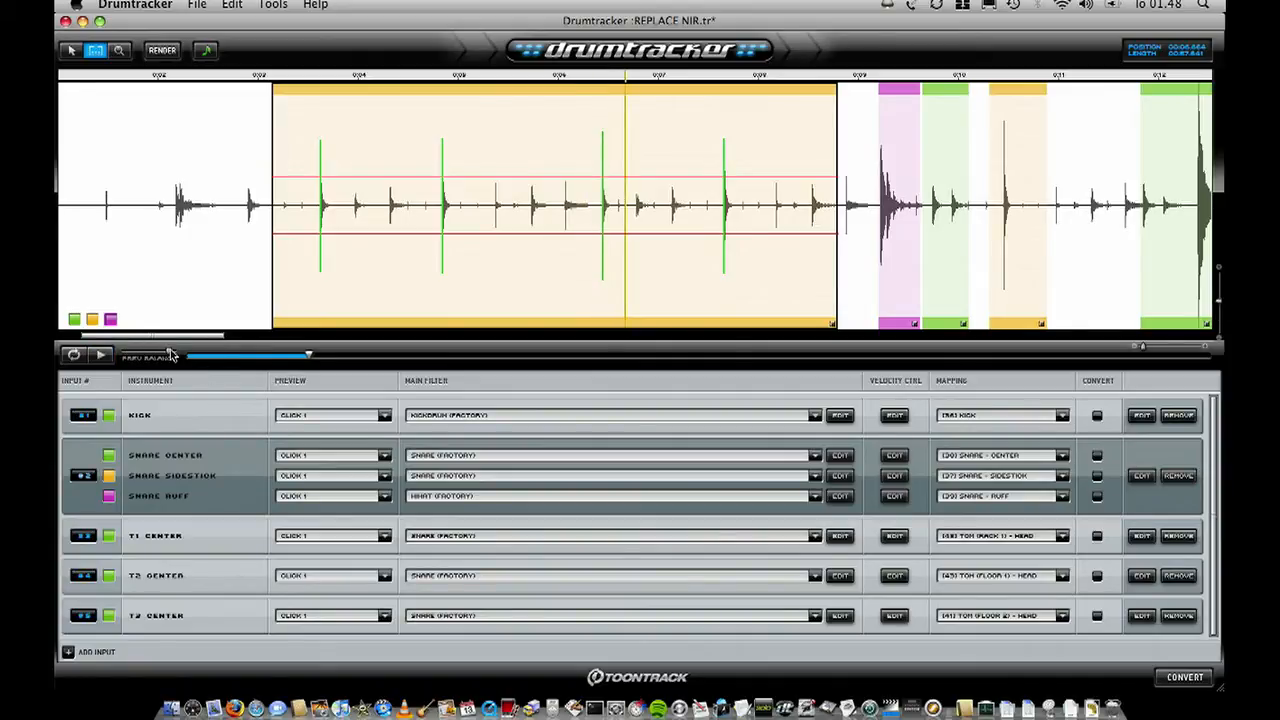
- Keep Click 1 as the Snare Sidestick preview sound and replay the long sidestick part from about 3.2 s
{"action": "left_click", "coordinate": [350, 475]}
{"action": "left_click", "coordinate": [355, 486]}
{"action": "left_click", "coordinate": [280, 79]}
{"action": "key", "text": "space"}
{"action": "key", "text": "space"}
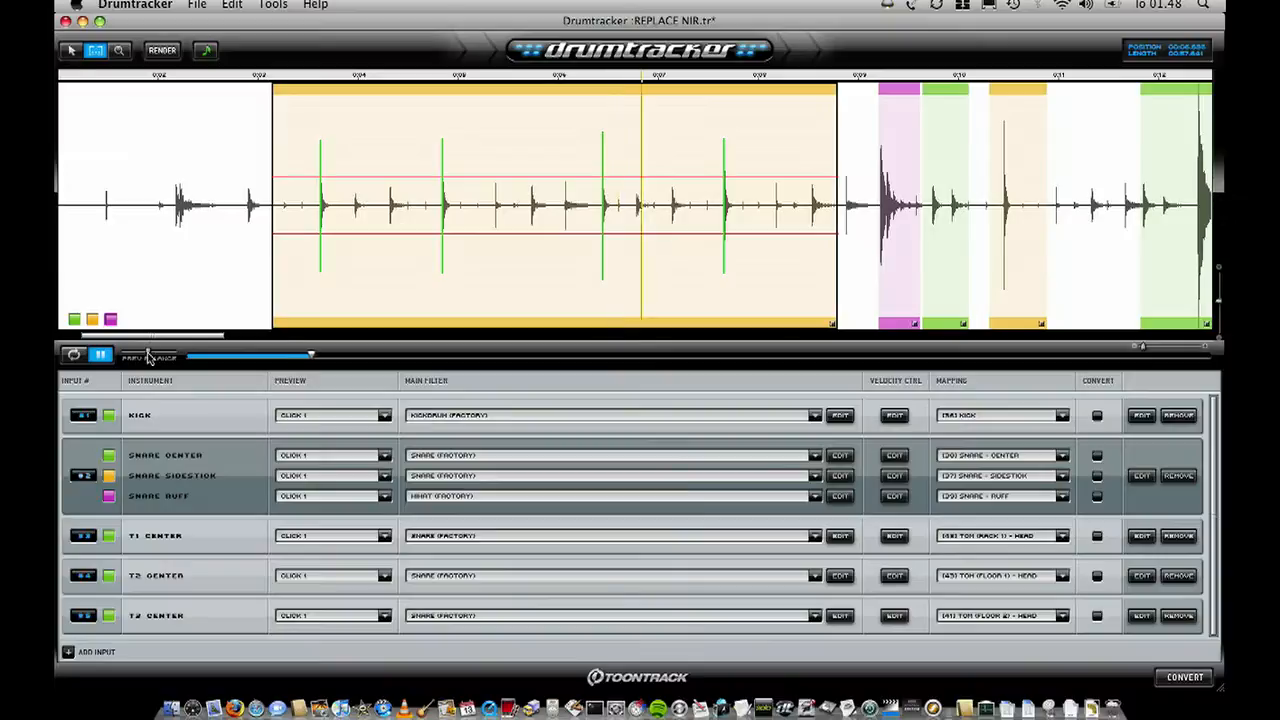
{"action": "key", "text": "space"}
- Audition the Snare Ruff part by playing from about 8.9 s
{"action": "left_click_drag", "start_coordinate": [181, 338], "coordinate": [324, 339]}
{"action": "left_click", "coordinate": [187, 77]}
{"action": "key", "text": "space"}
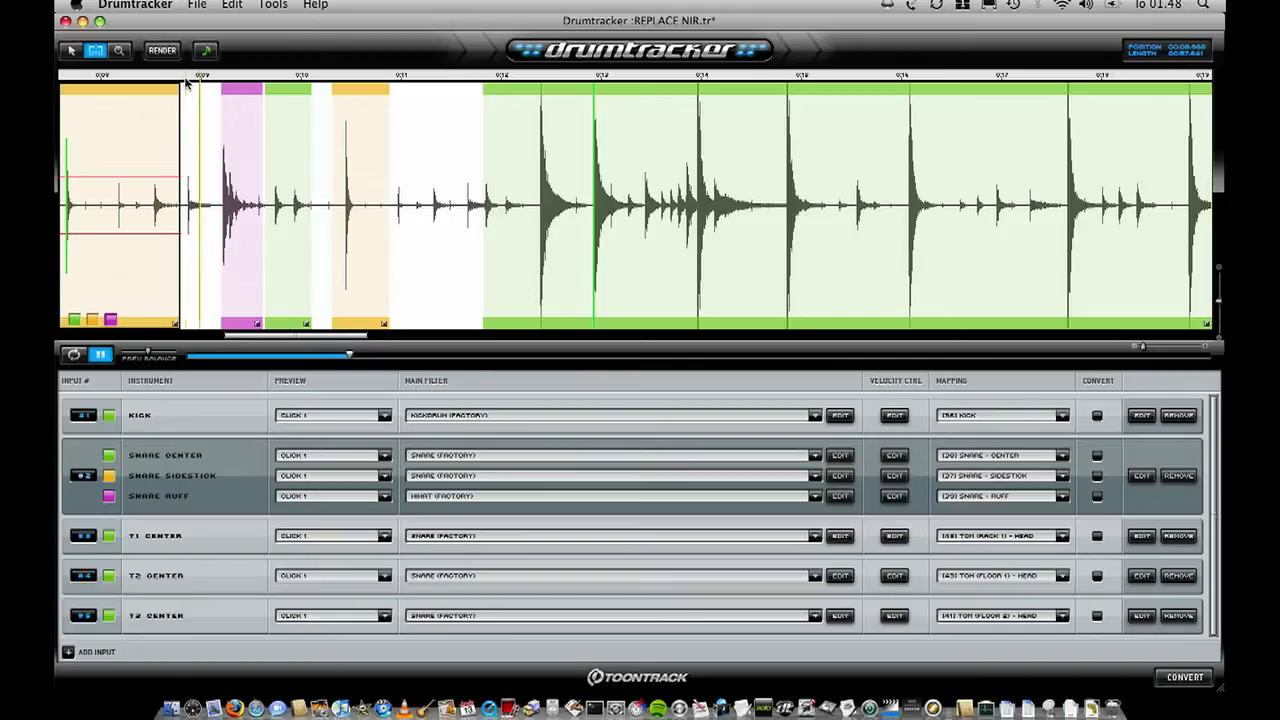
{"action": "key", "text": "space"}
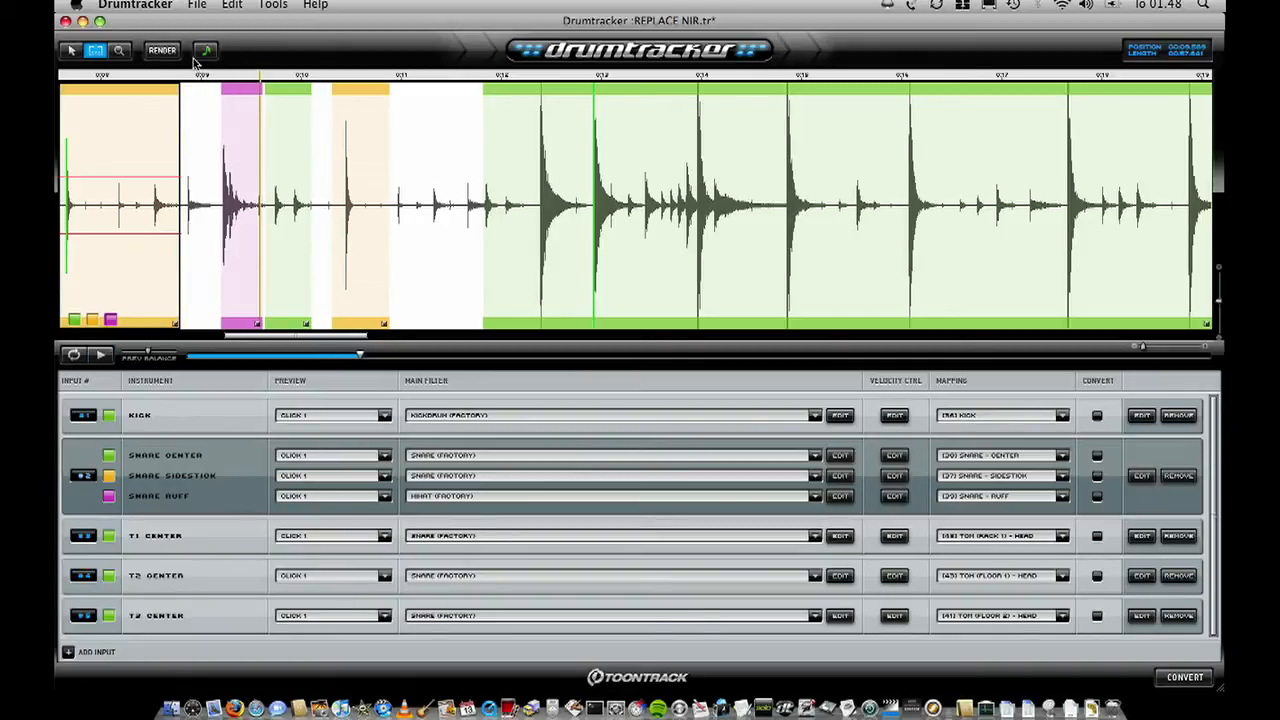
- Manually add a hit at the onset of the ruff, at about 9.22 s in the Snare Ruff part
{"action": "left_click", "coordinate": [119, 50]}
{"action": "left_click_drag", "start_coordinate": [276, 160], "coordinate": [197, 164]}
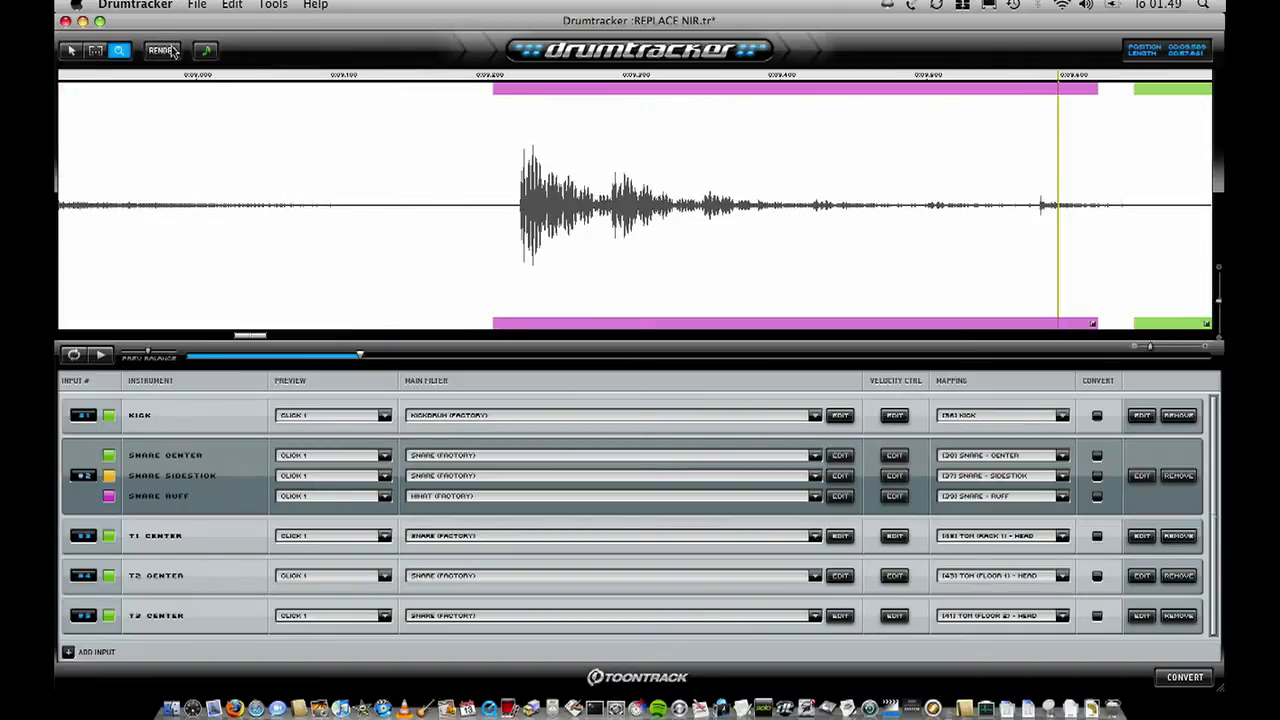
{"action": "left_click", "coordinate": [208, 51]}
{"action": "left_click", "coordinate": [71, 51]}
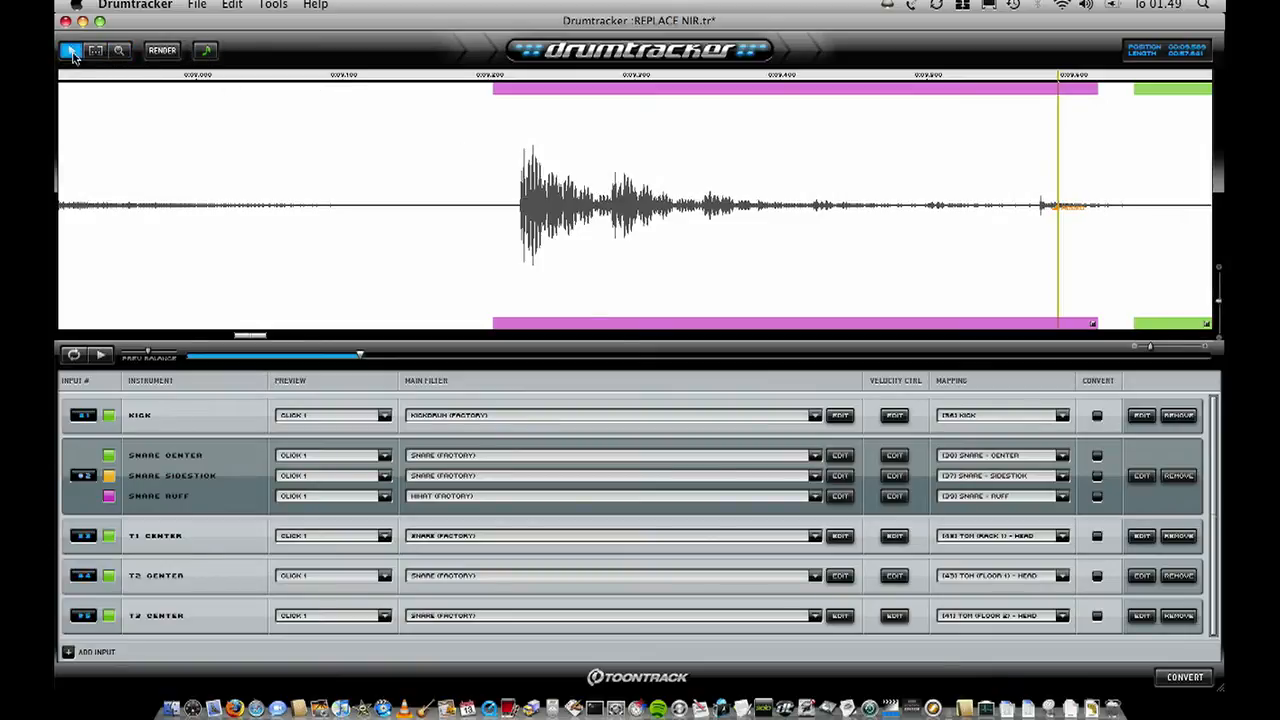
{"action": "left_click", "coordinate": [520, 205]}
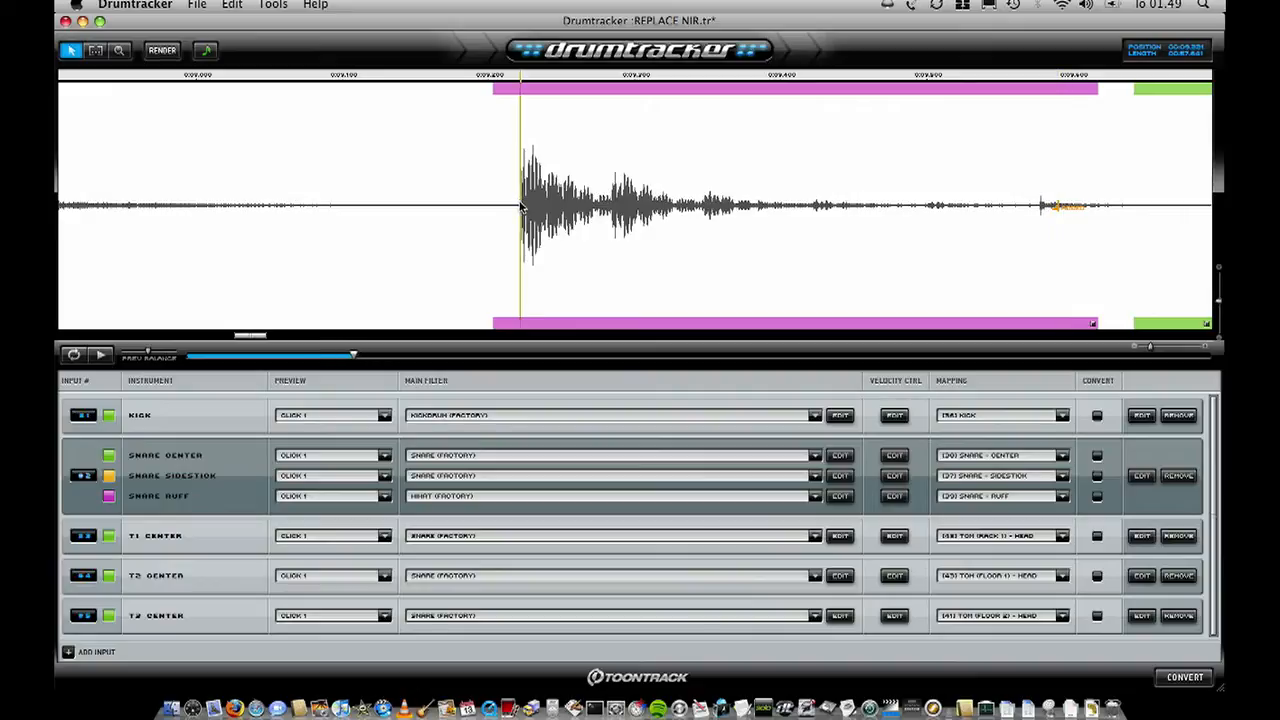
{"action": "left_click", "coordinate": [207, 52]}
- Lower the detection threshold of the long snare-center part to just outside the quiet ghost notes
{"action": "scroll", "coordinate": [320, 133], "scroll_direction": "down", "scroll_amount": 10}
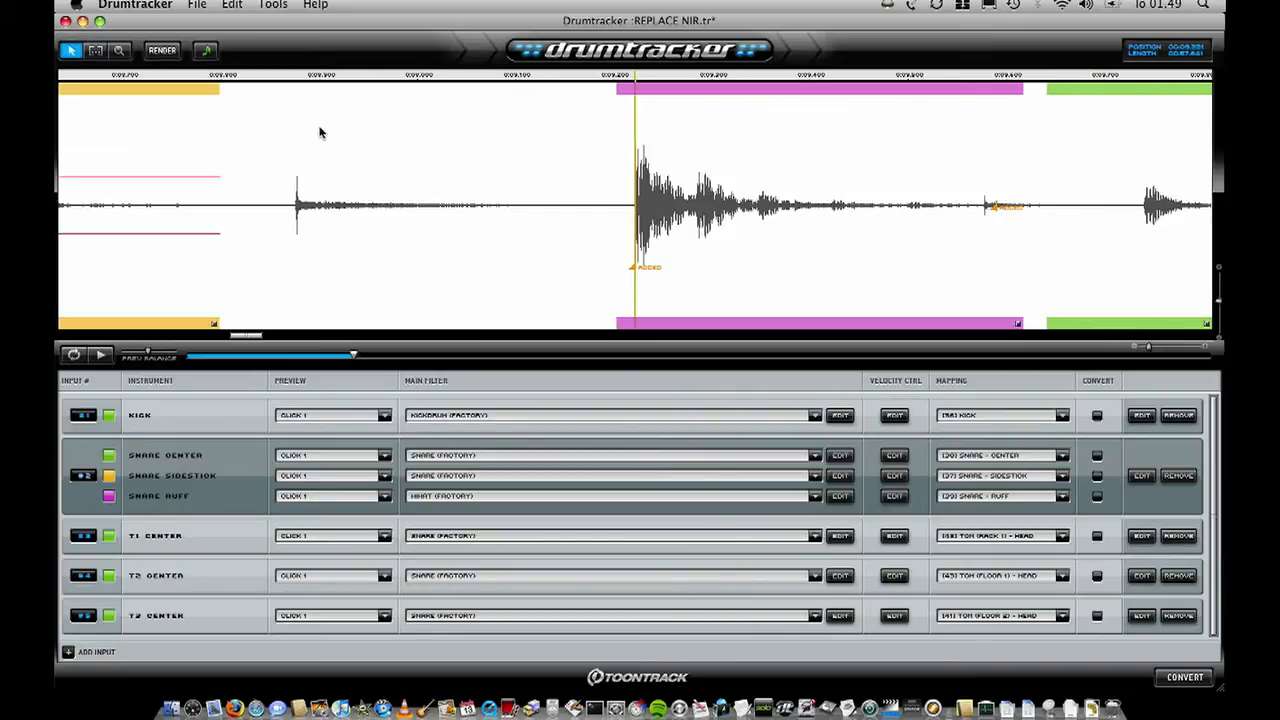
{"action": "scroll", "coordinate": [320, 133], "scroll_direction": "down", "scroll_amount": 5}
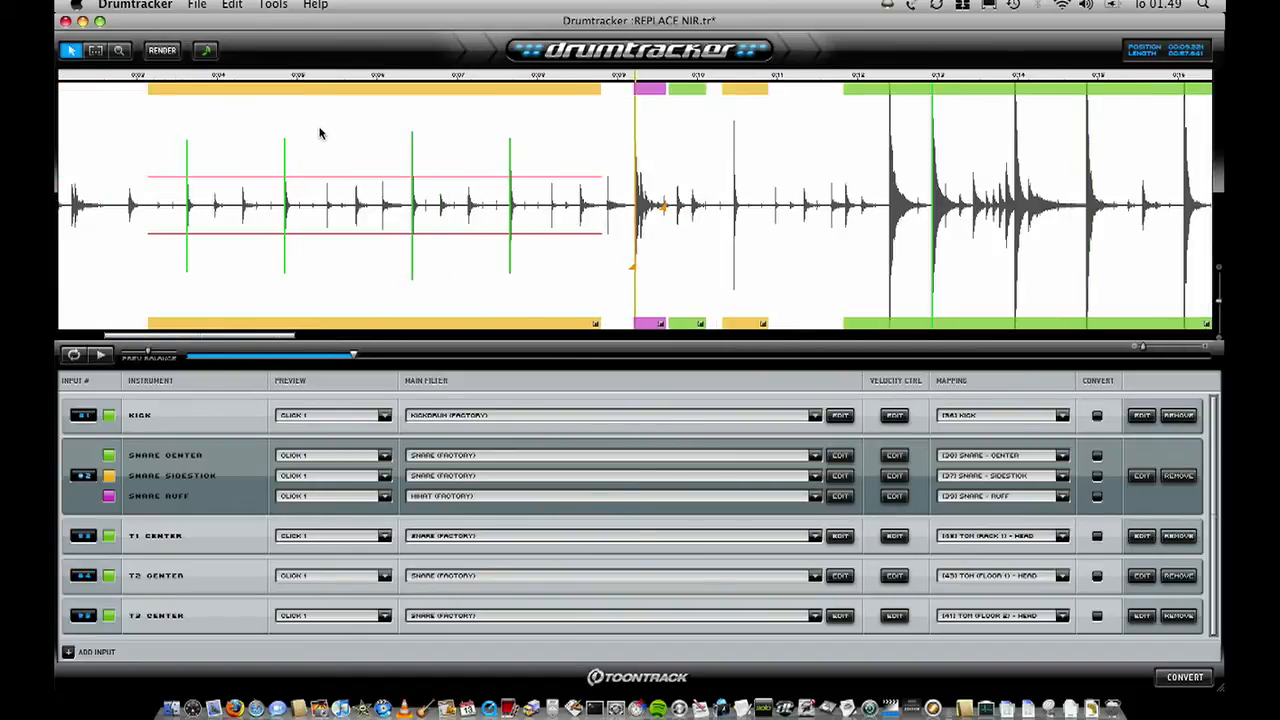
{"action": "scroll", "coordinate": [377, 143], "scroll_direction": "up", "scroll_amount": 10}
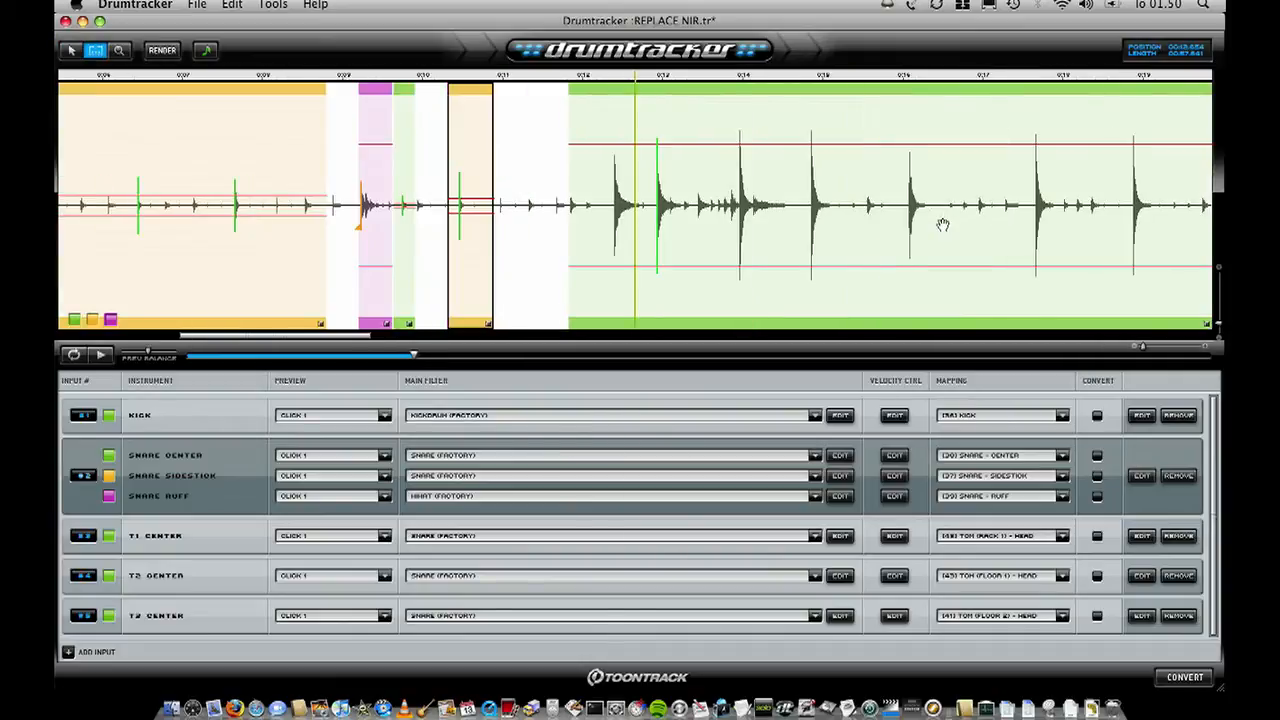
{"action": "scroll", "coordinate": [943, 223], "scroll_direction": "down", "scroll_amount": 8}
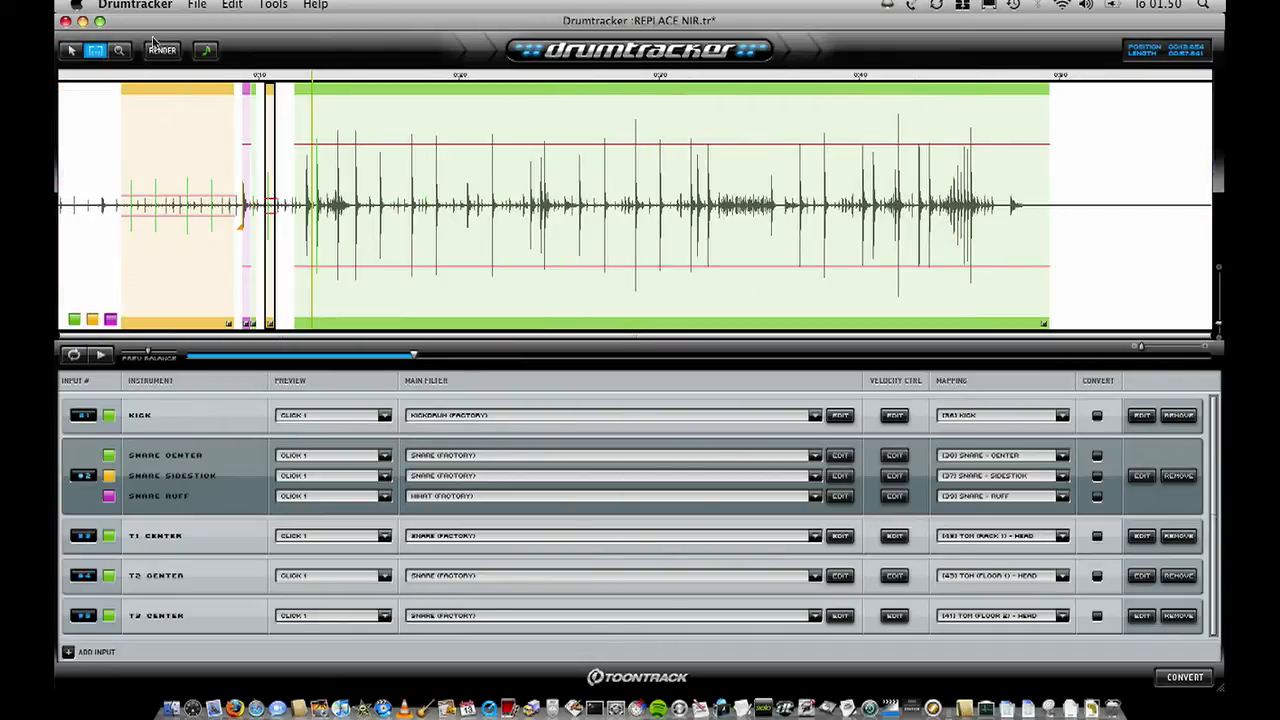
{"action": "left_click_drag", "start_coordinate": [720, 145], "coordinate": [734, 190]}
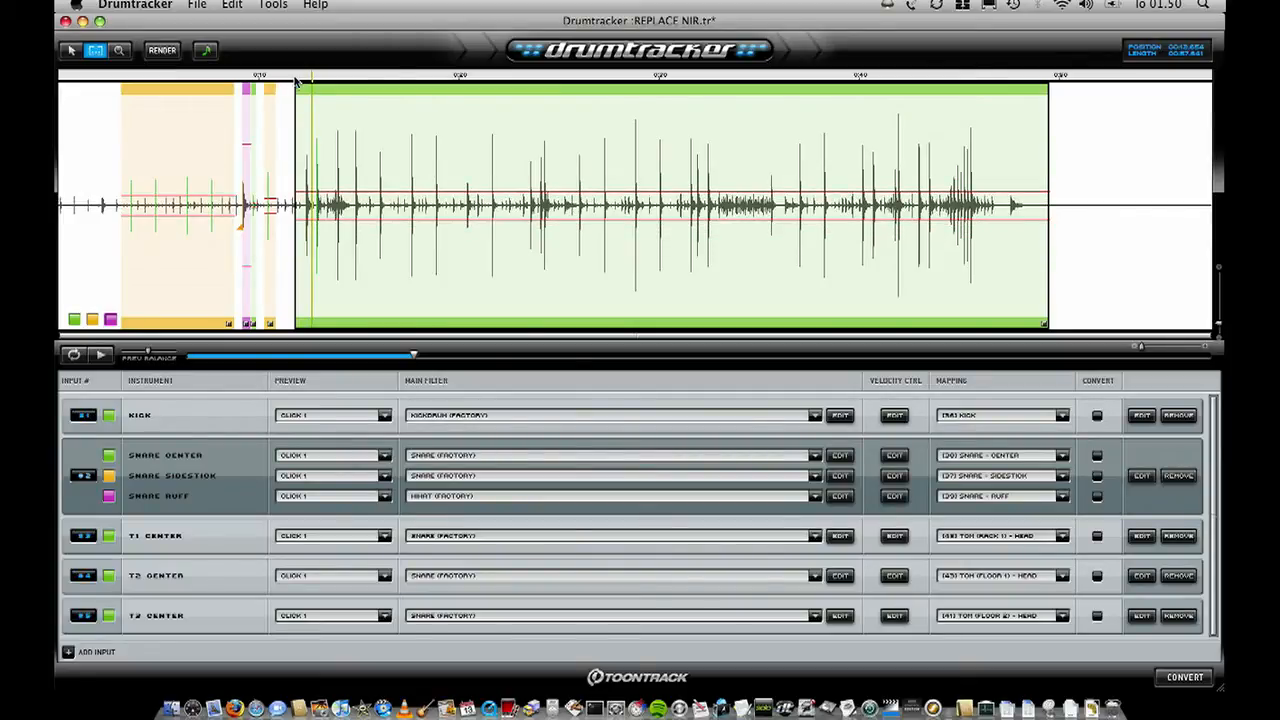
- Examine the opening hits of the long snare-center part, starting at about 11.8 s, up close
{"action": "left_click", "coordinate": [121, 51]}
{"action": "left_click_drag", "start_coordinate": [276, 190], "coordinate": [578, 240]}
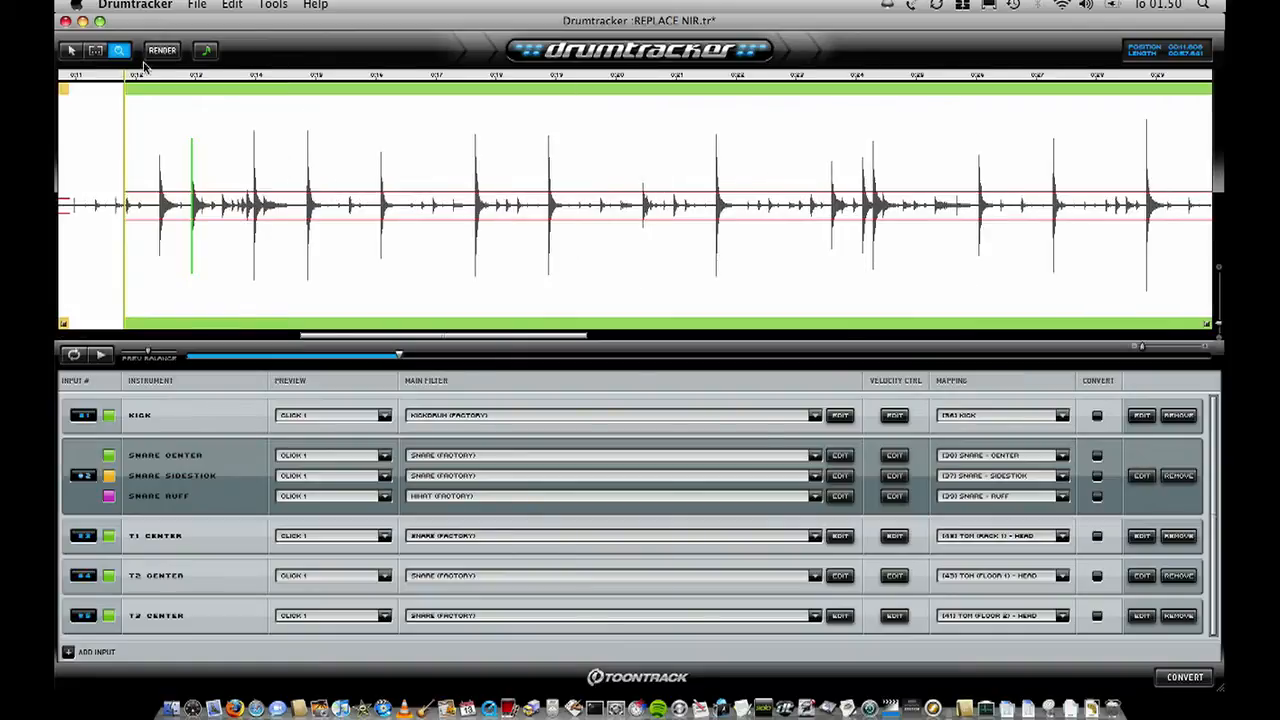
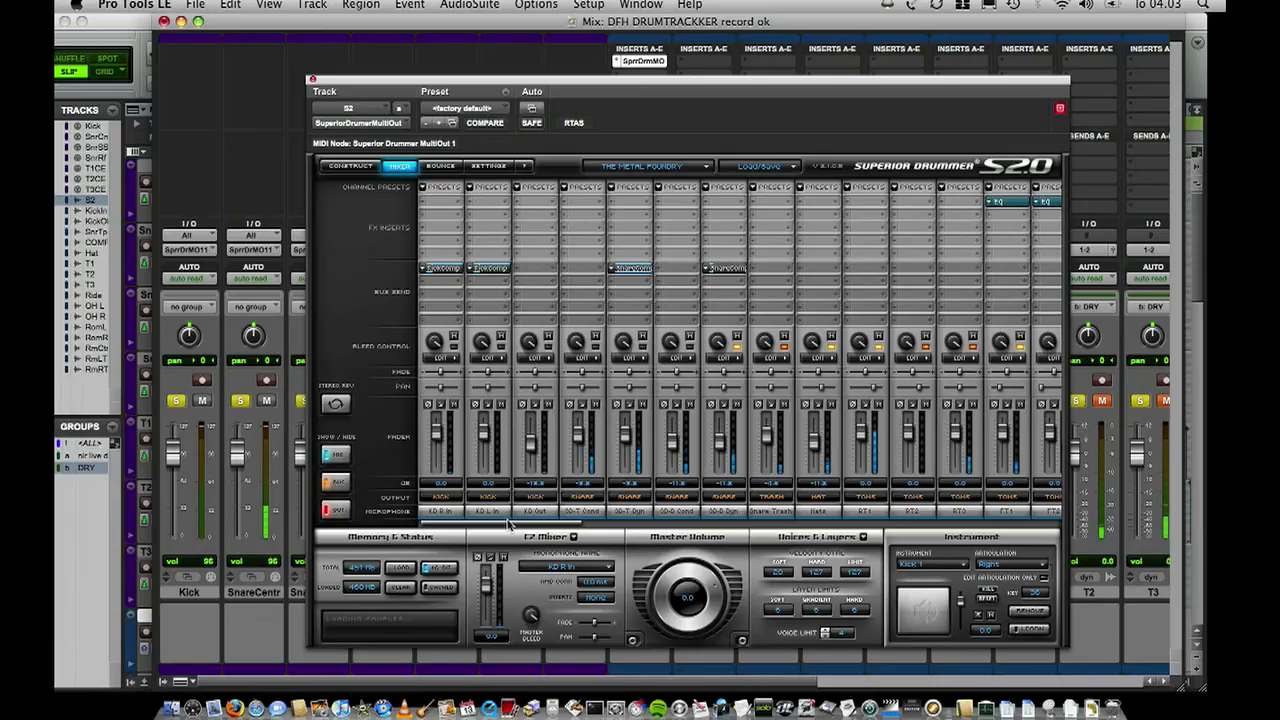
- Look across the Metal Foundry kit's mixer to view its microphone and bus channels with their effects
{"action": "left_click_drag", "start_coordinate": [600, 528], "coordinate": [755, 528]}
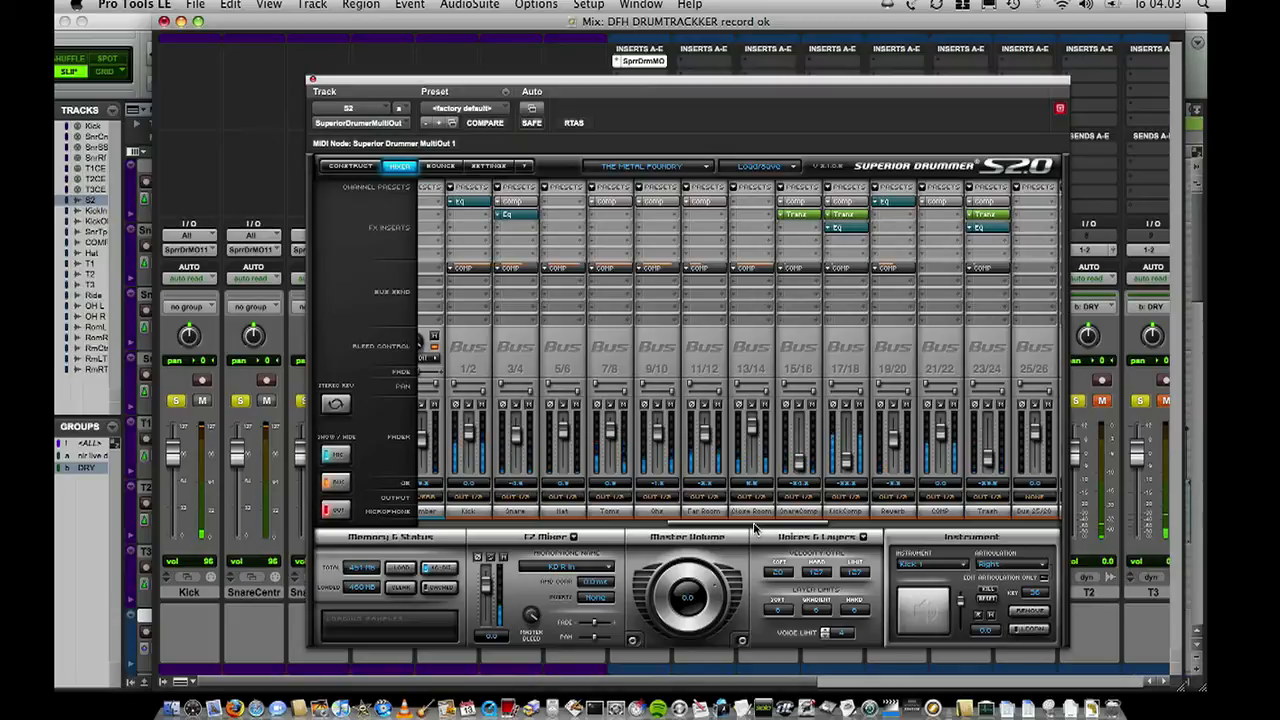
{"action": "left_click_drag", "start_coordinate": [755, 528], "coordinate": [857, 533]}
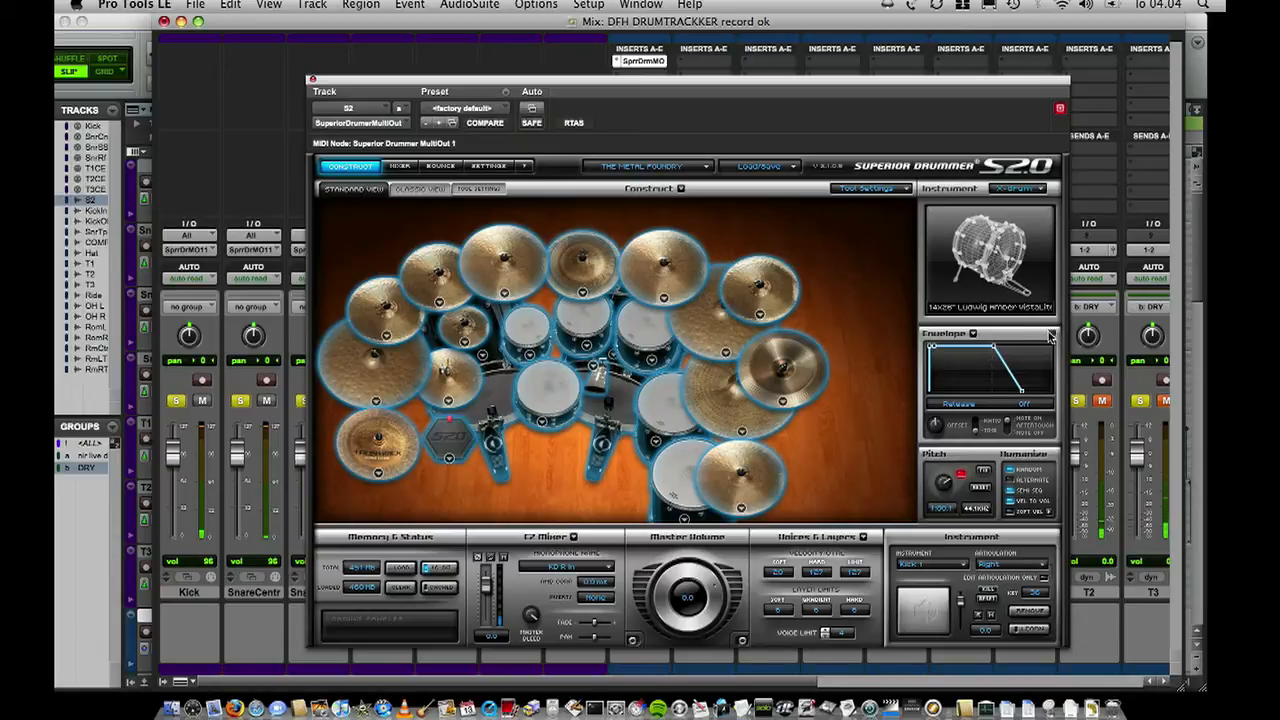
- Shorten the envelope release, lengthen the attack and change the pitch for all selected instruments of the Metal Foundry kit
{"action": "left_click_drag", "start_coordinate": [1022, 397], "coordinate": [1008, 397]}
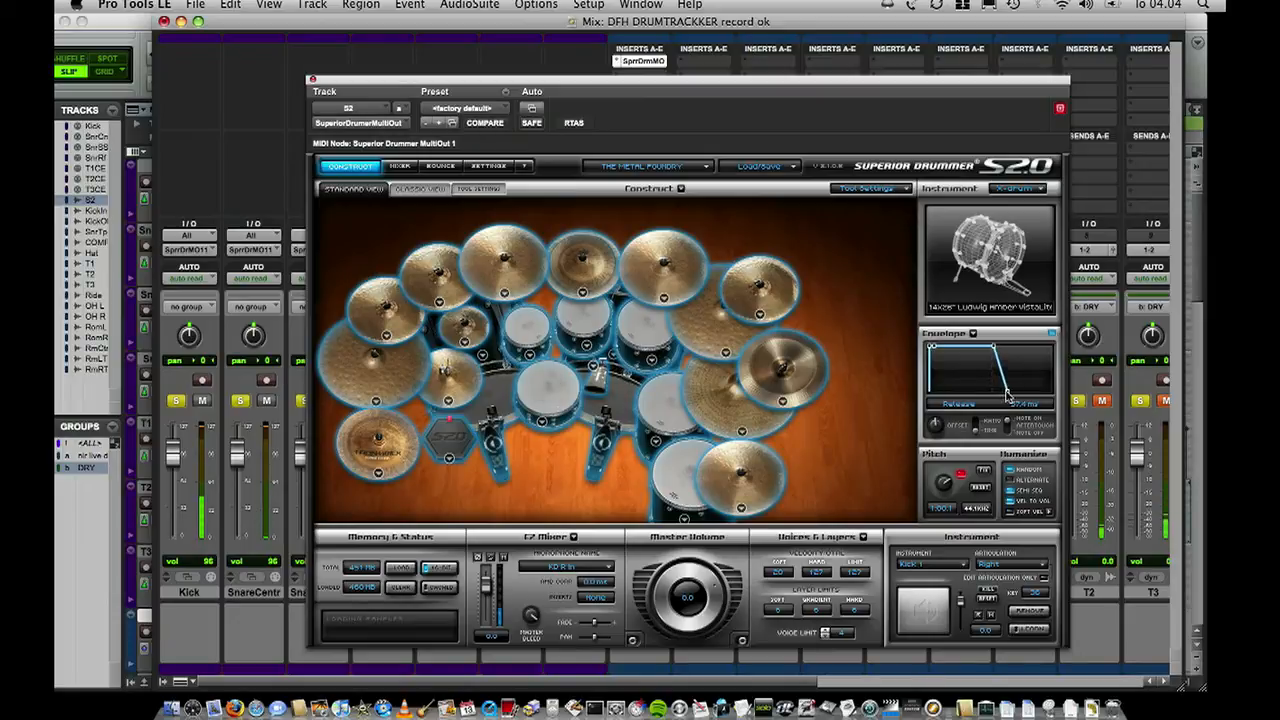
{"action": "left_click_drag", "start_coordinate": [932, 352], "coordinate": [955, 350]}
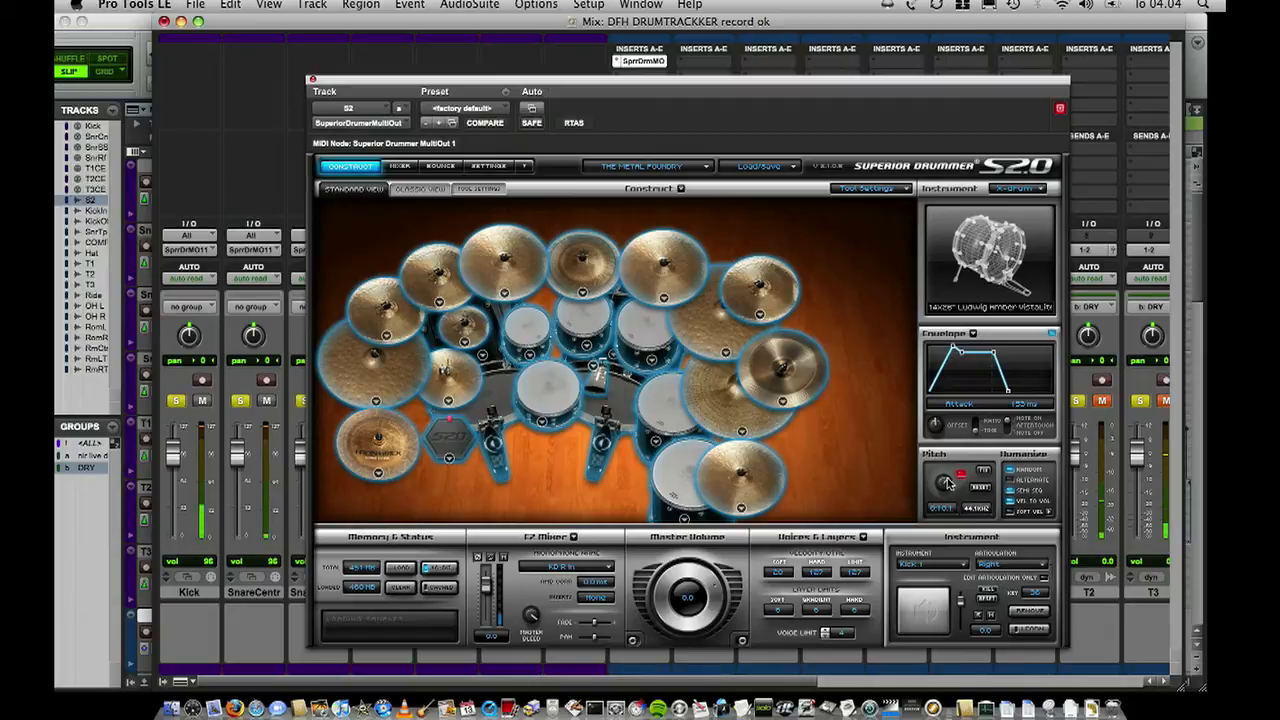
{"action": "left_click_drag", "start_coordinate": [947, 483], "coordinate": [945, 484]}
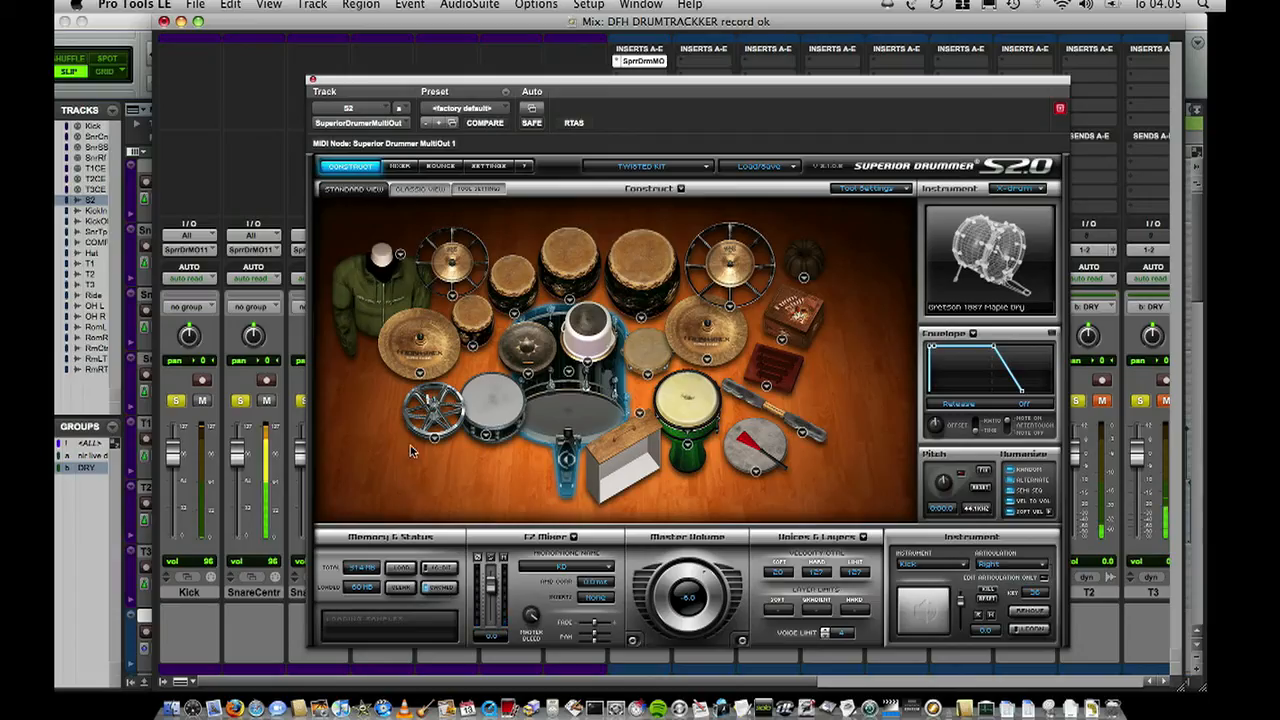
- Examine the Twisted Kit's mixer channels and go back to its drum kit view
{"action": "left_click", "coordinate": [399, 166]}
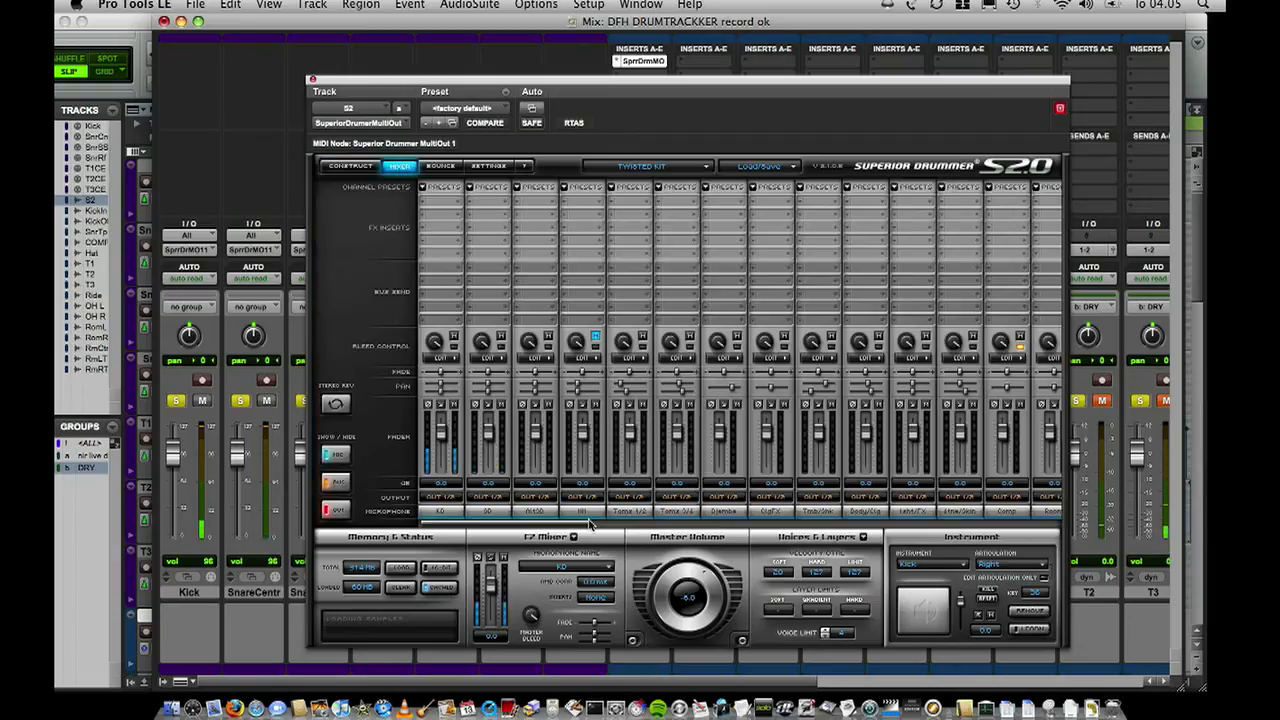
{"action": "left_click_drag", "start_coordinate": [571, 524], "coordinate": [695, 527]}
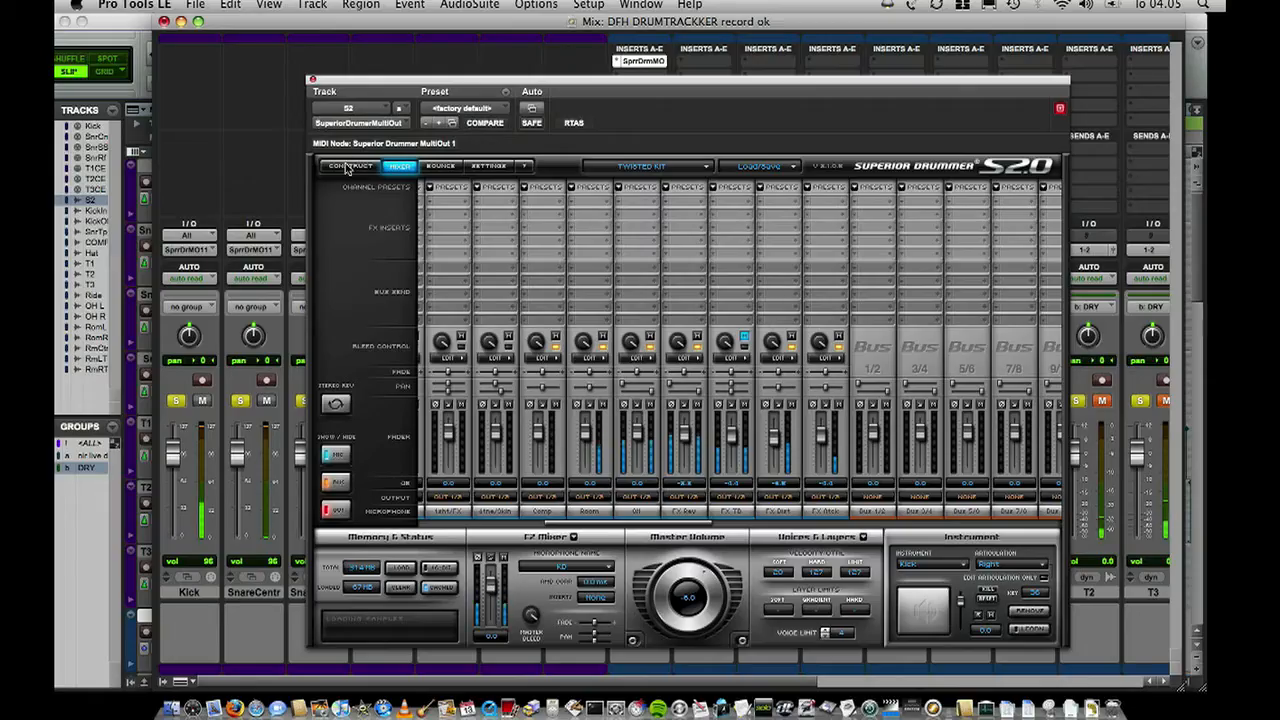
{"action": "left_click", "coordinate": [349, 166]}
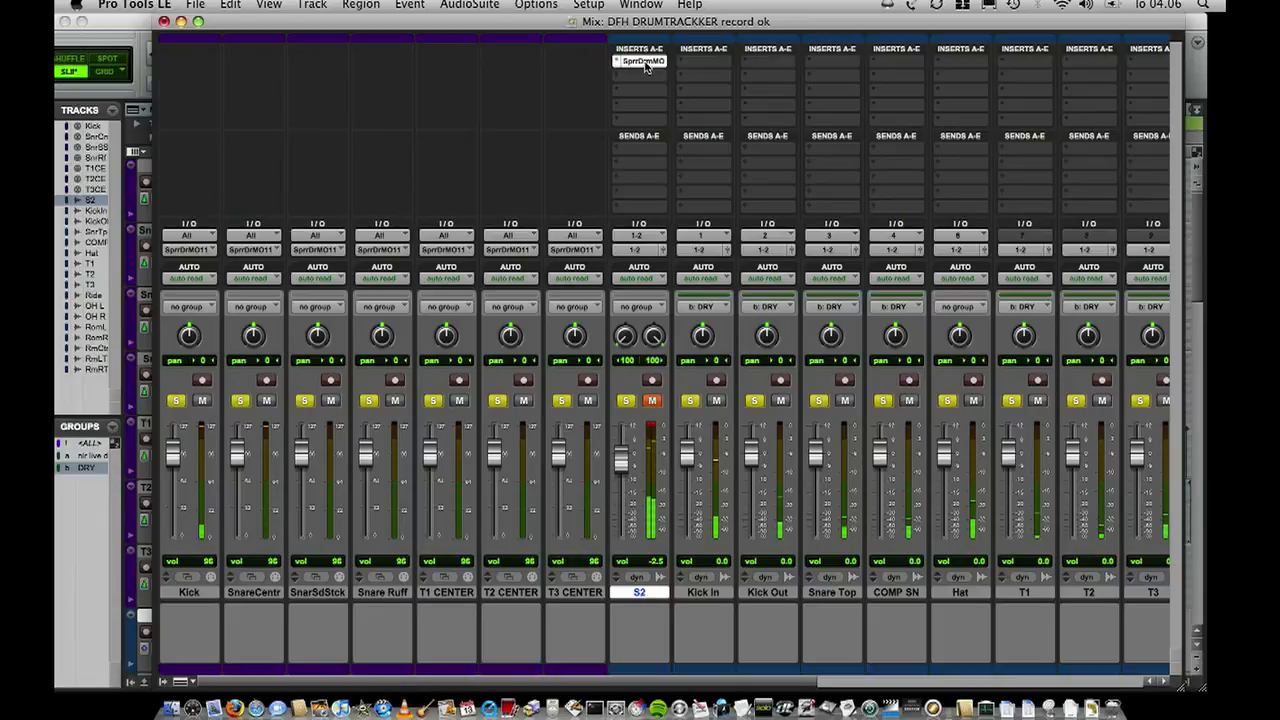
- Check the list of available drum libraries while keeping the Twisted Kit loaded
{"action": "left_click", "coordinate": [642, 62]}
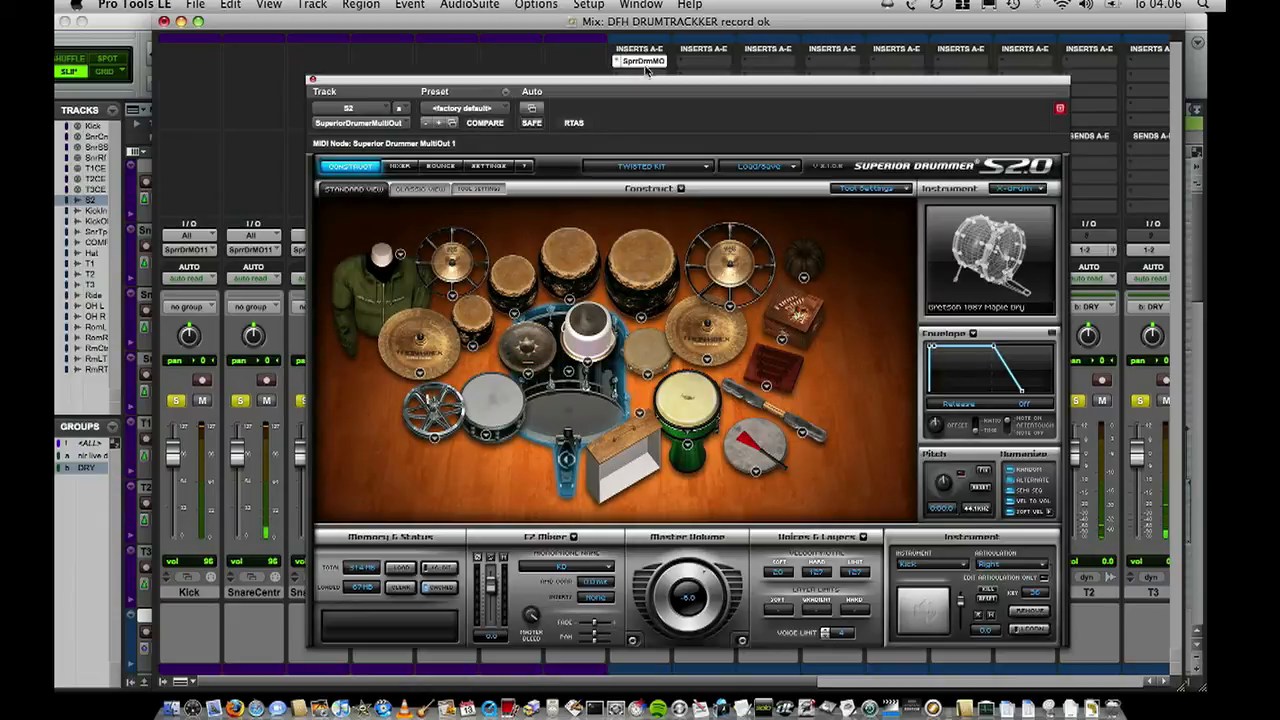
{"action": "left_click", "coordinate": [659, 164]}
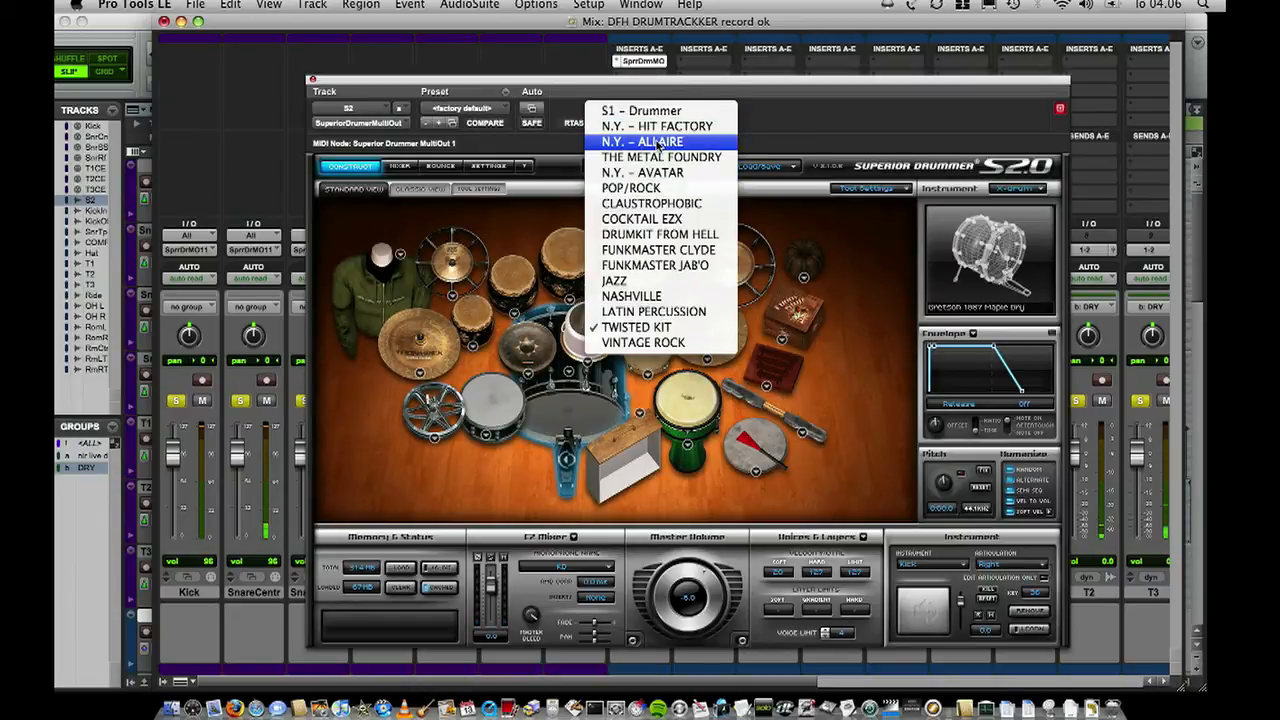
{"action": "left_click", "coordinate": [814, 131]}
- Adjust the pitch of all selected instruments in the Twisted Kit together
{"action": "left_click", "coordinate": [312, 80]}
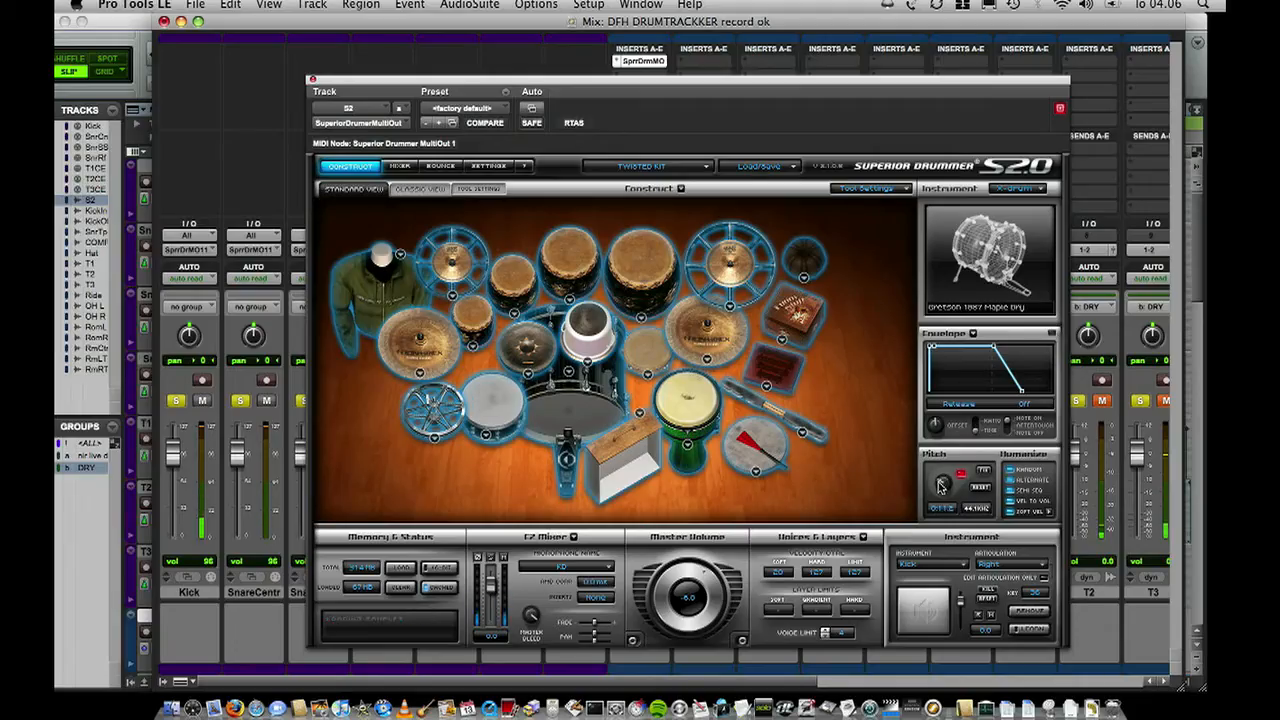
{"action": "mouse_move", "coordinate": [952, 480]}
{"action": "left_mouse_down"}
{"action": "mouse_move", "coordinate": [957, 494]}
{"action": "mouse_move", "coordinate": [940, 487]}
{"action": "left_mouse_up"}
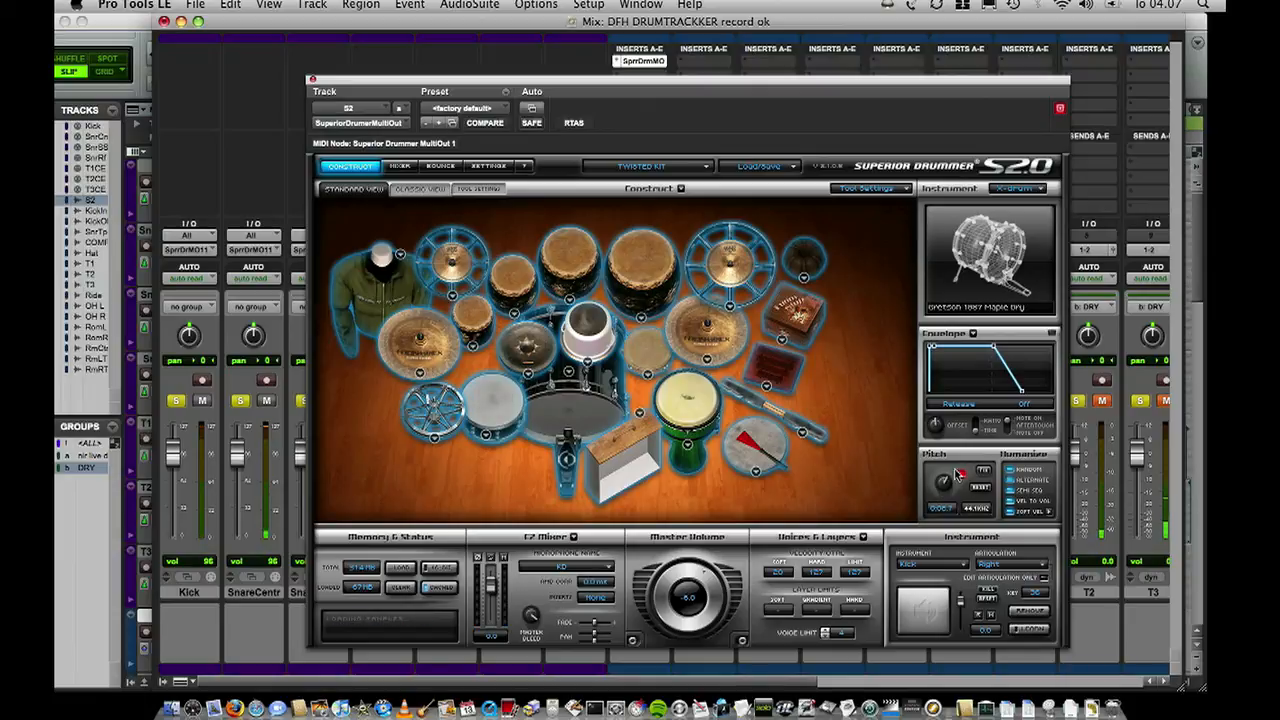